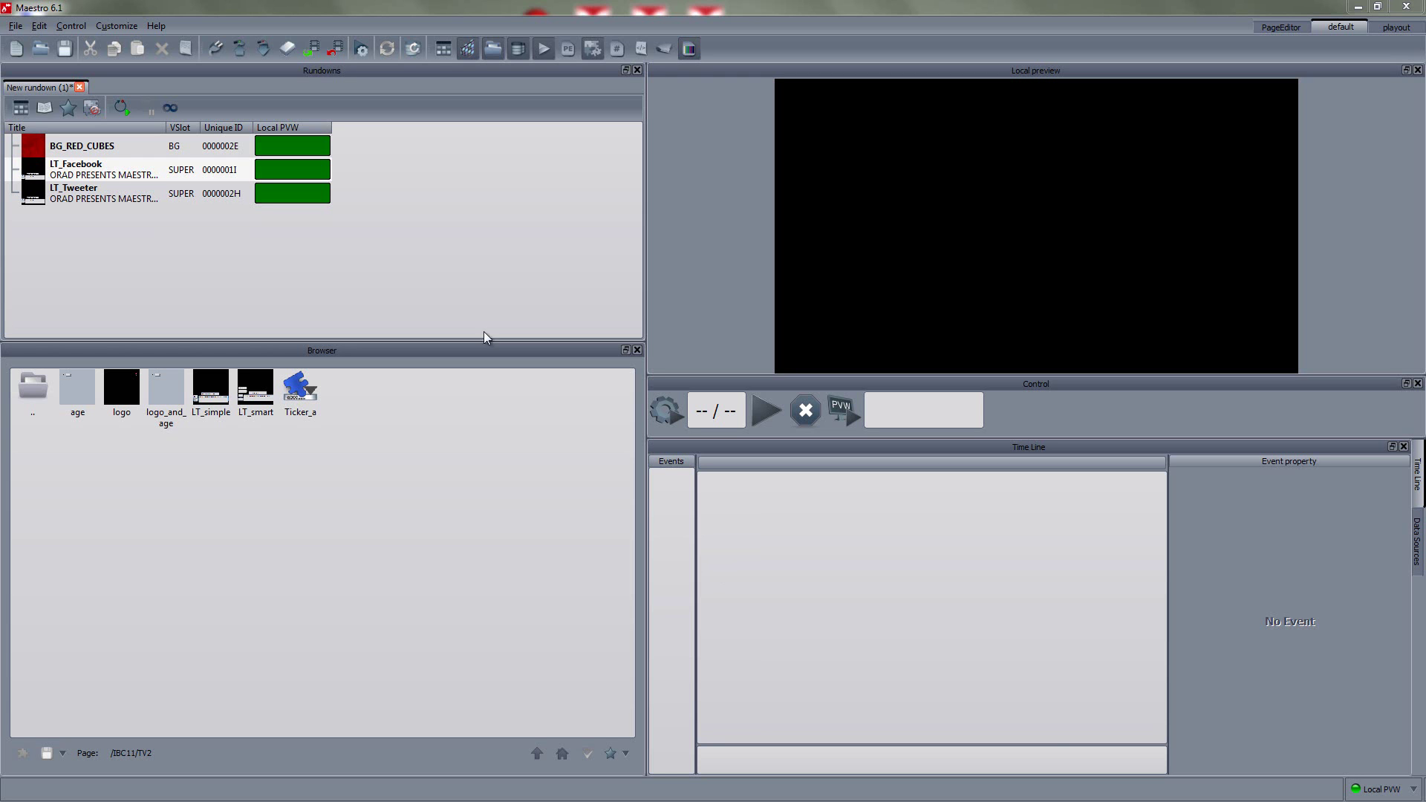
# Step: Select LT_Facebook and start adding a new data source from the Data Sources panel
pyautogui.click(187, 168)
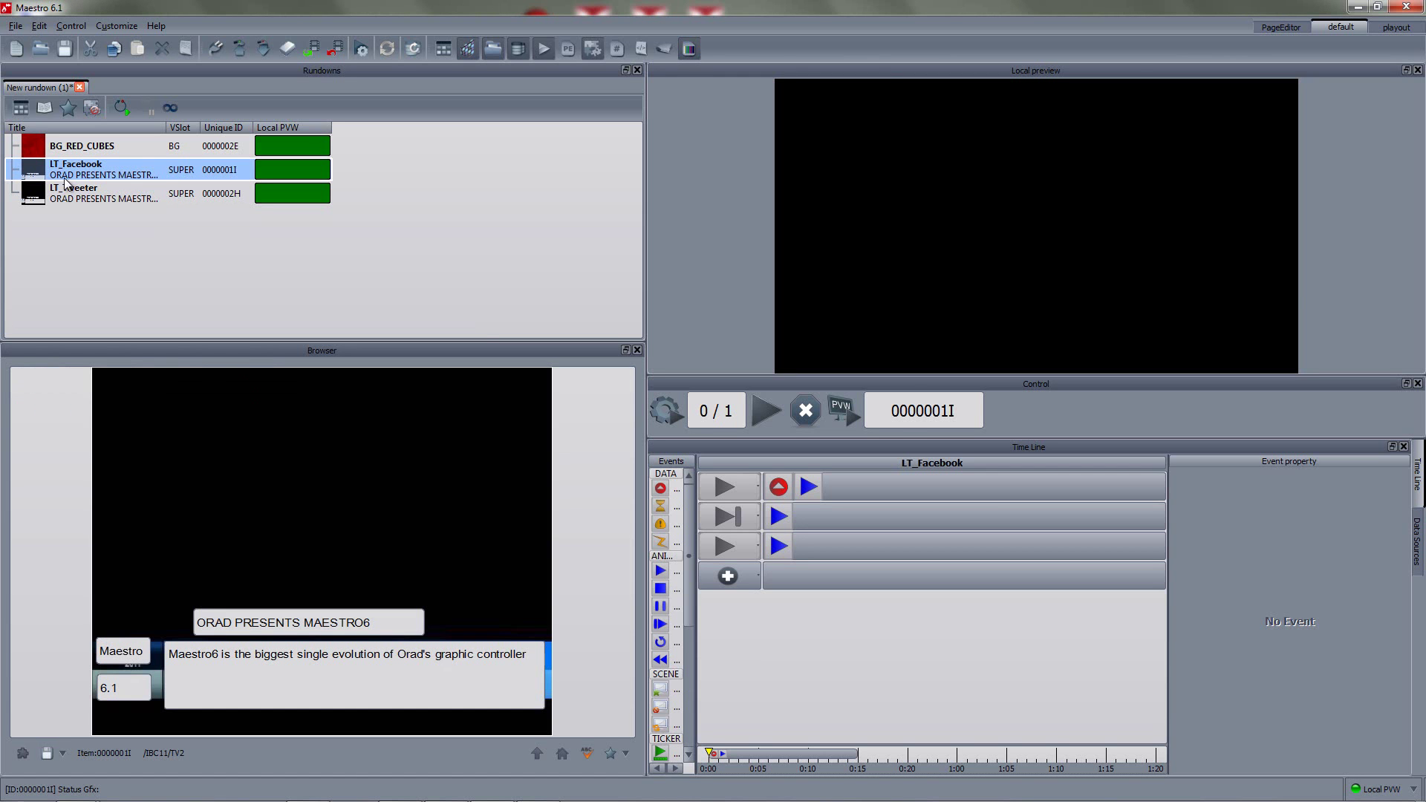
pyautogui.click(1417, 565)
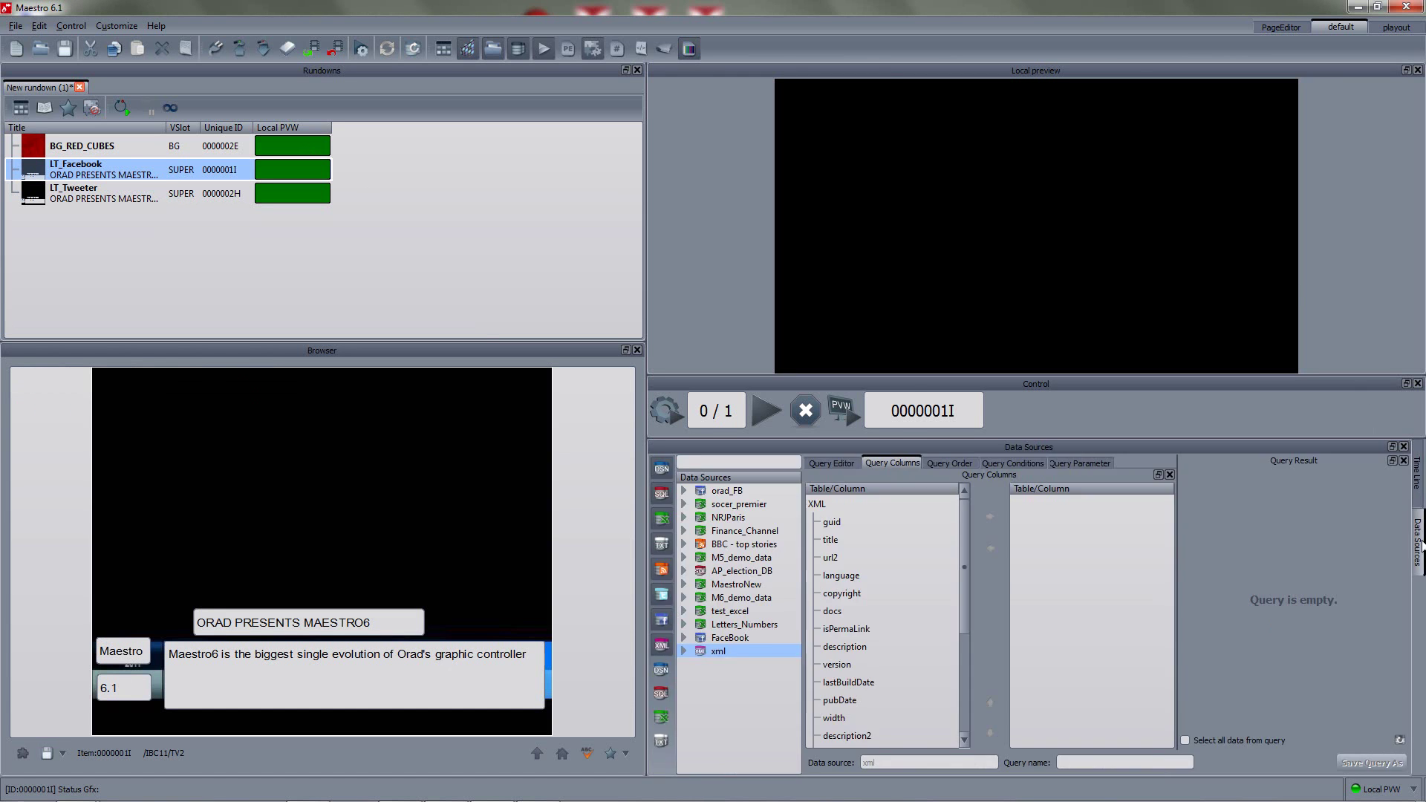
pyautogui.rightClick(708, 696)
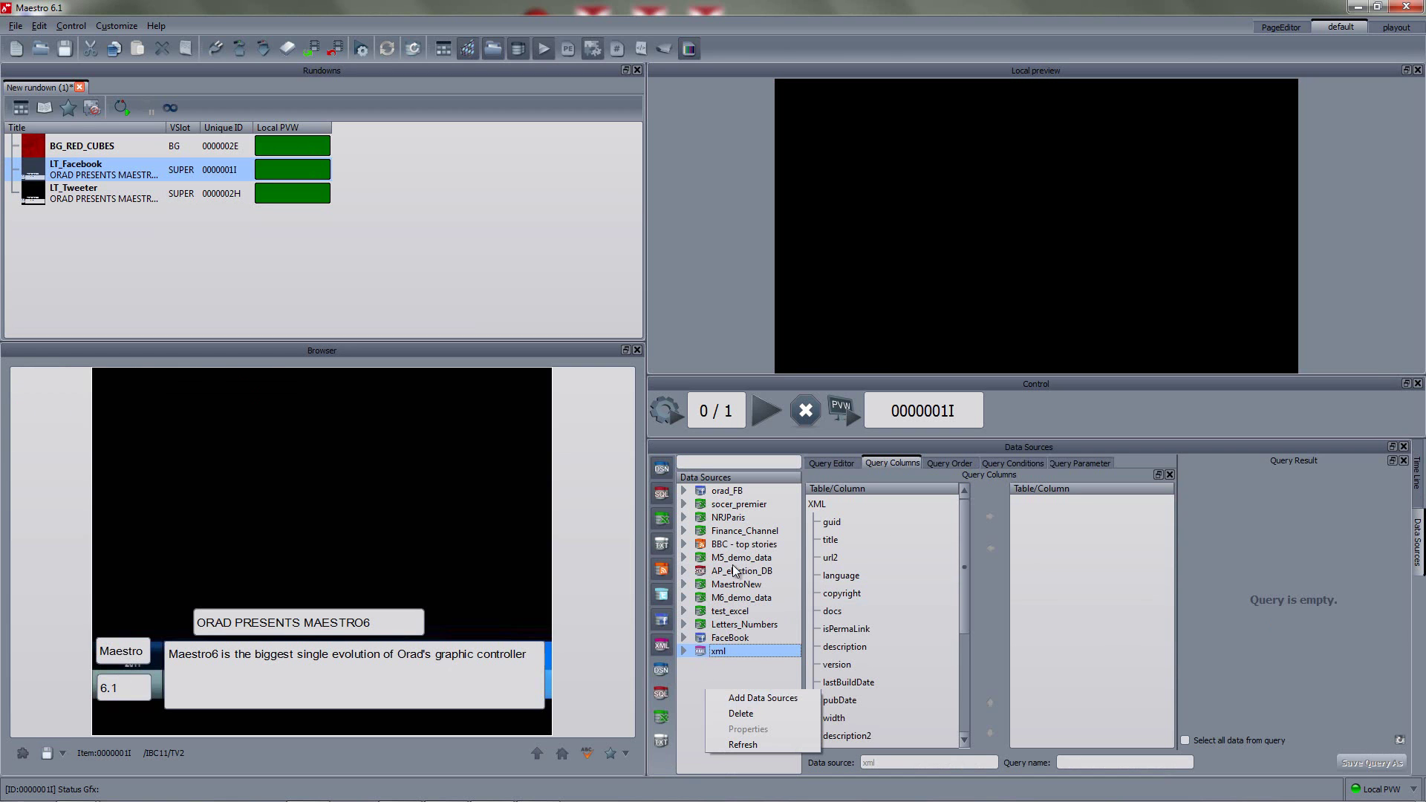
pyautogui.click(741, 701)
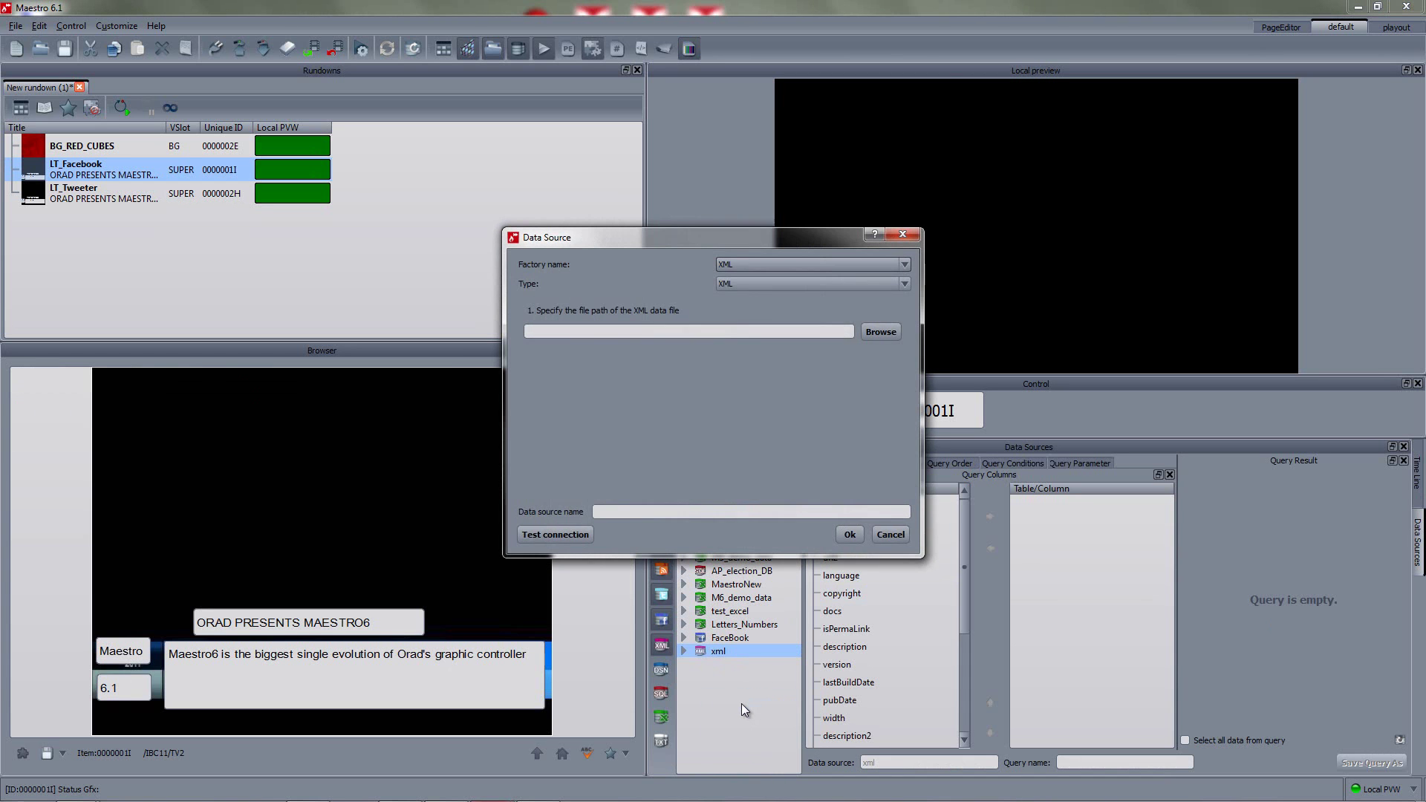
# Step: Set the data source factory to News and the type to Facebook page RSS feed
pyautogui.click(759, 266)
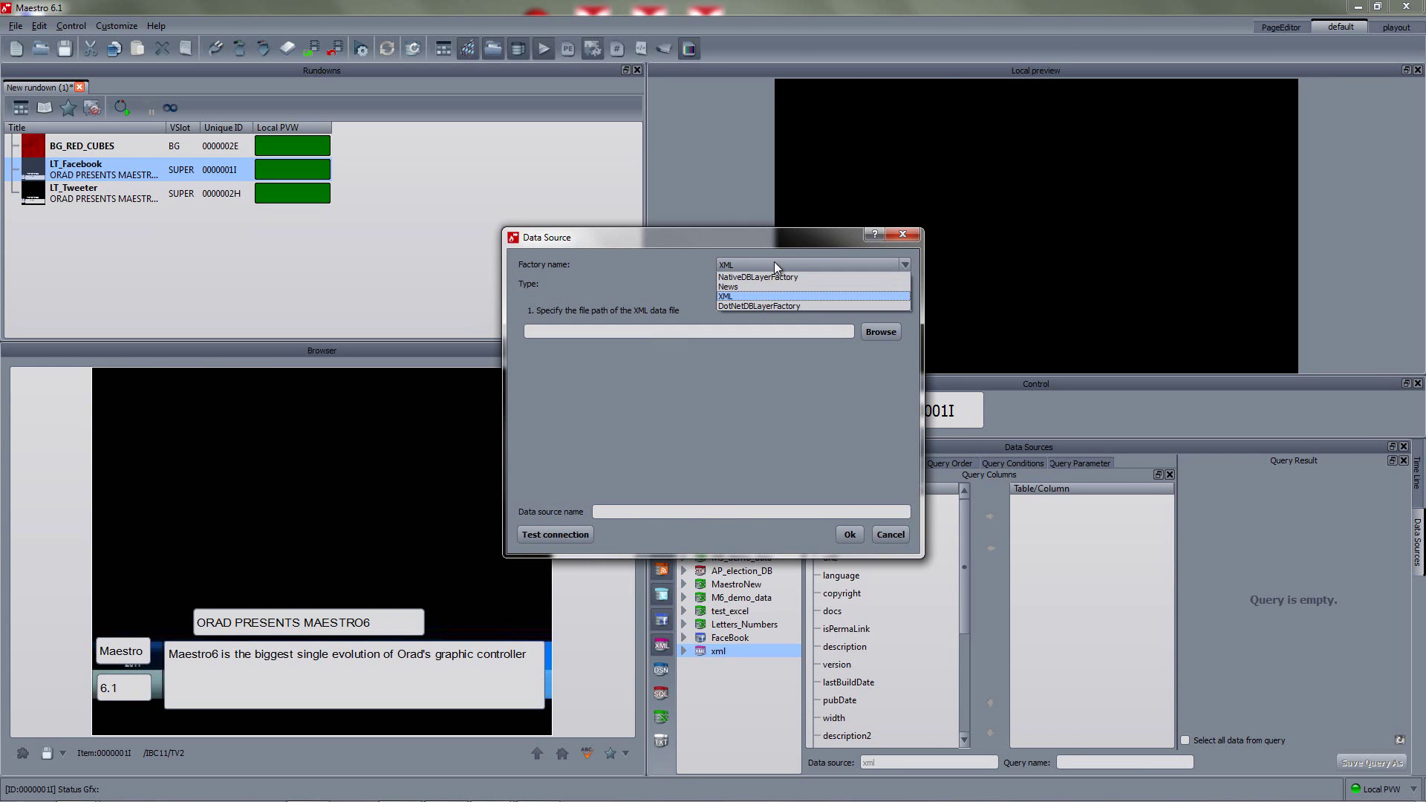
pyautogui.click(746, 286)
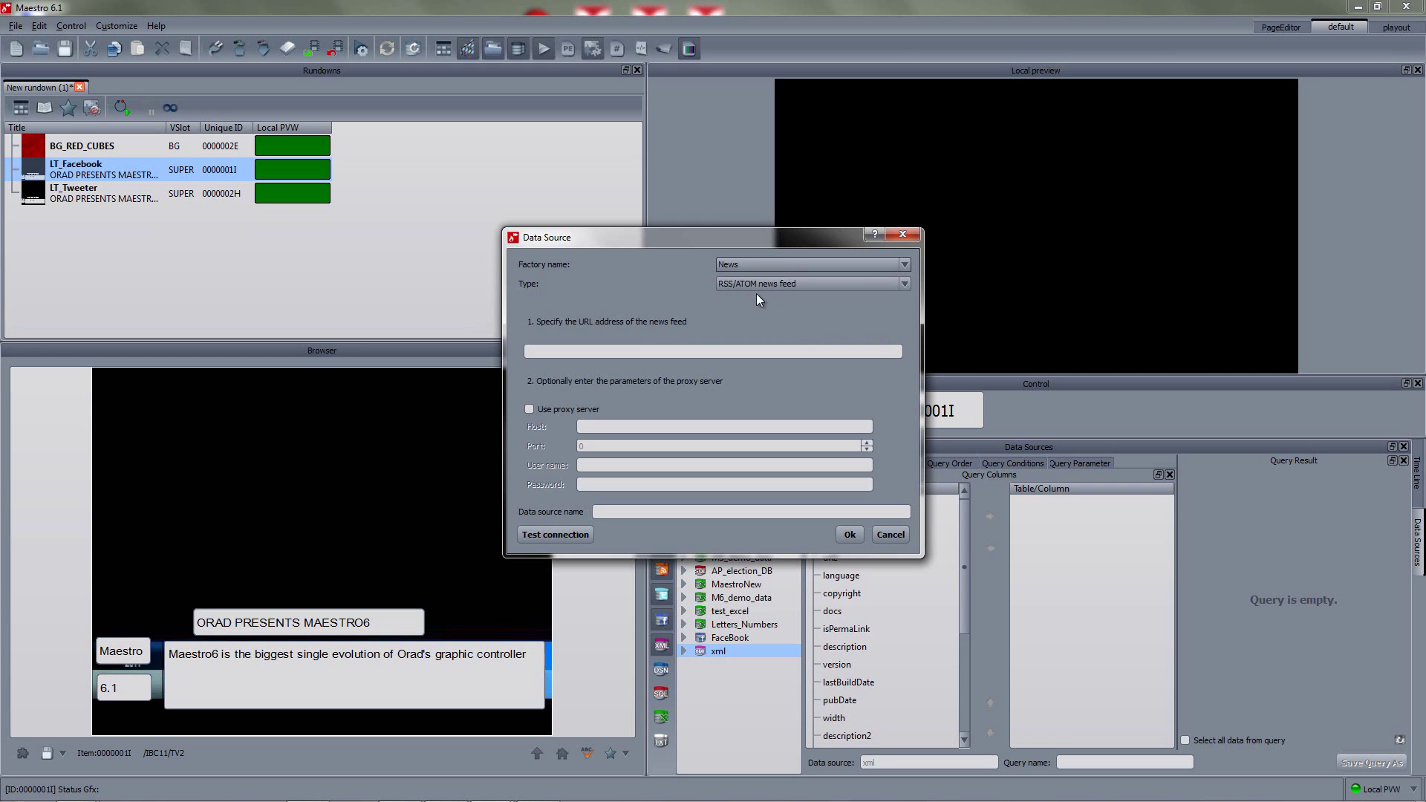
pyautogui.click(757, 284)
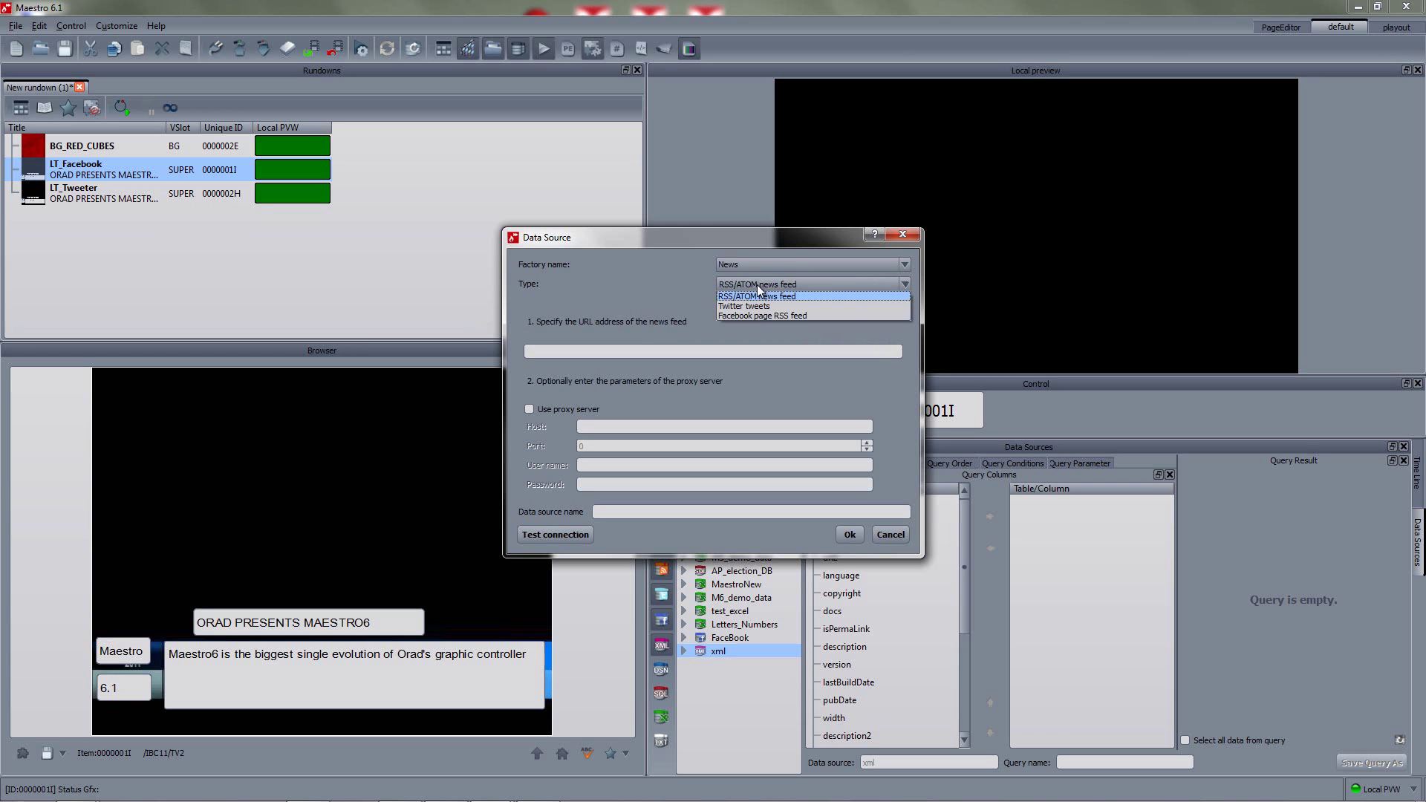
pyautogui.click(785, 316)
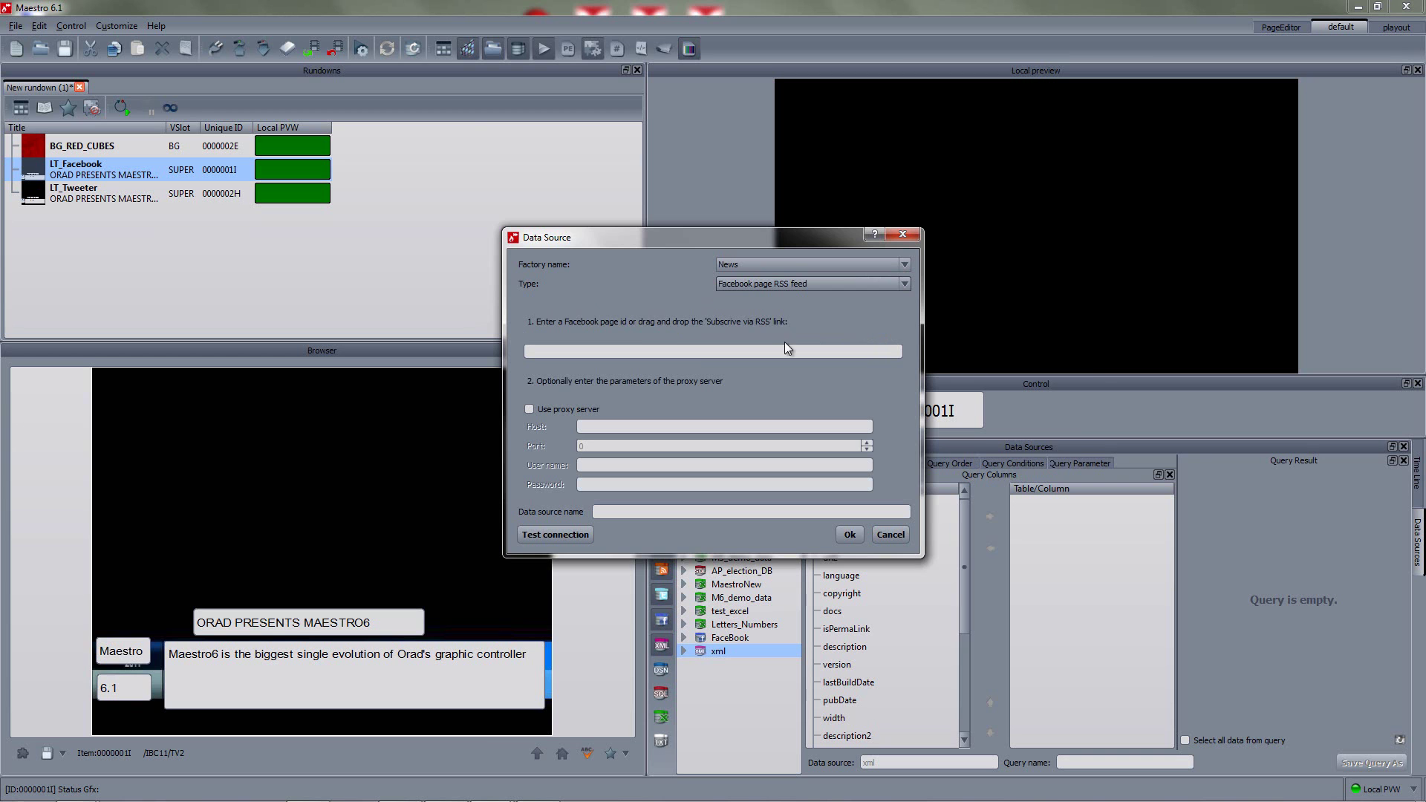
# Step: Open the RSS feed of the BBC World News Facebook page in Internet Explorer
pyautogui.hotkey('alt', 'Tab')
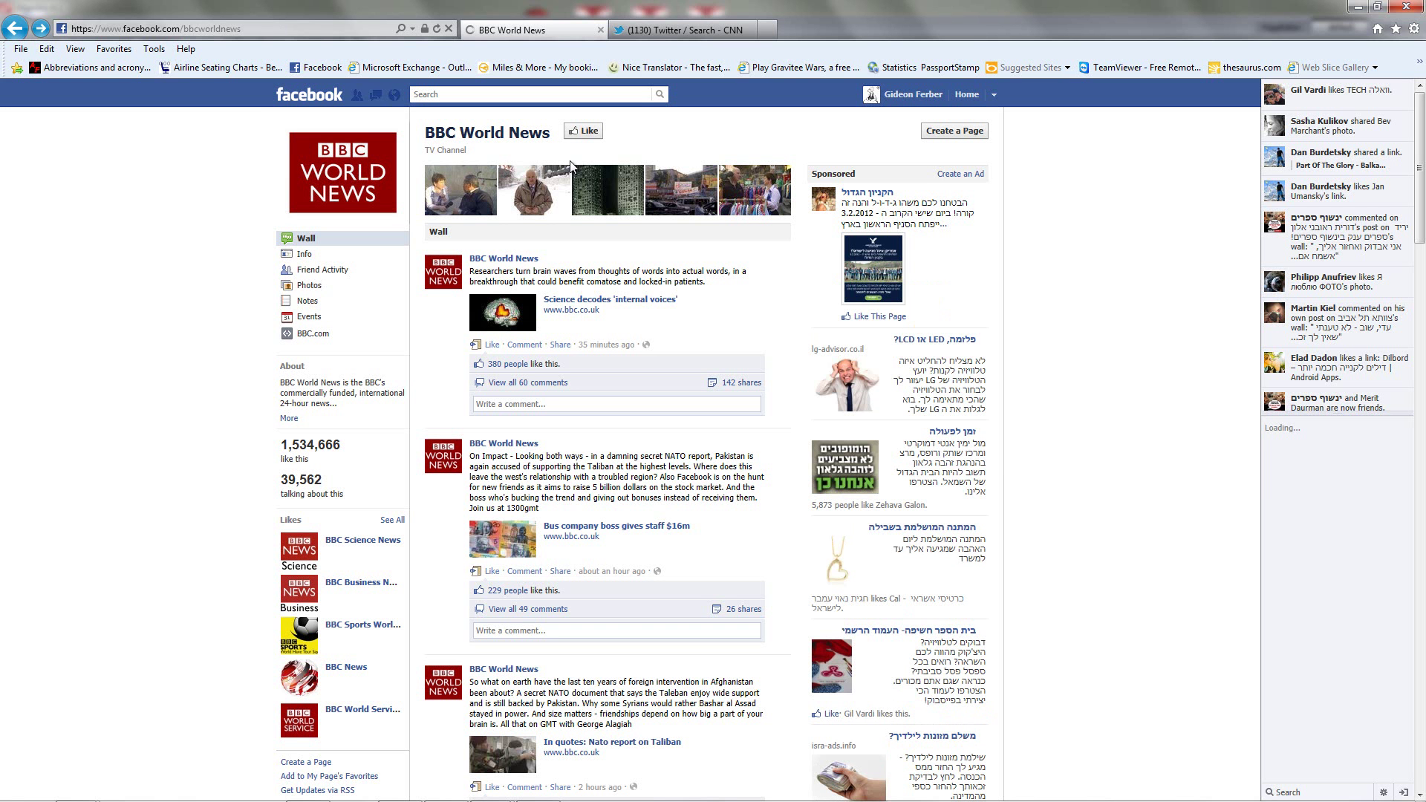
pyautogui.scroll(-3, 569, 161)
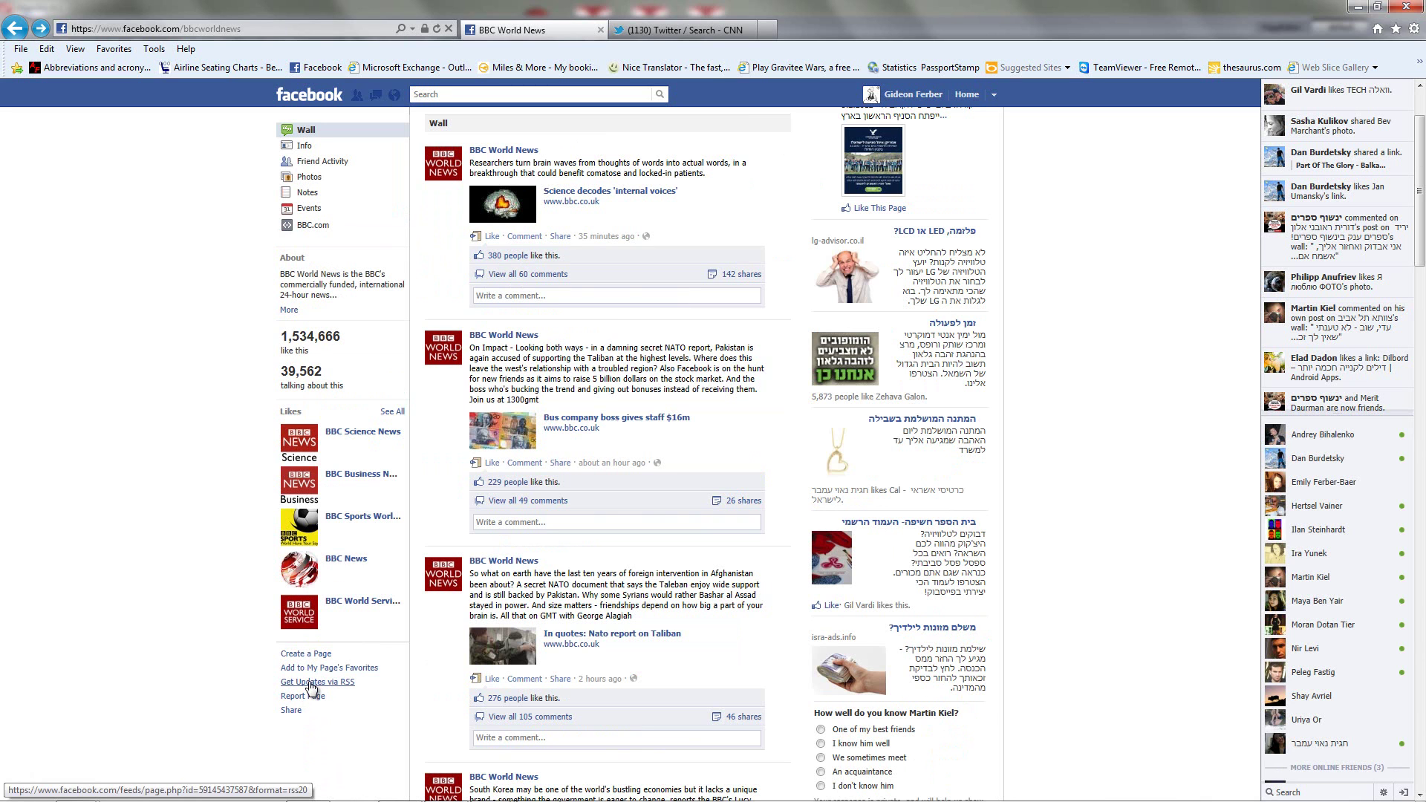
pyautogui.click(311, 689)
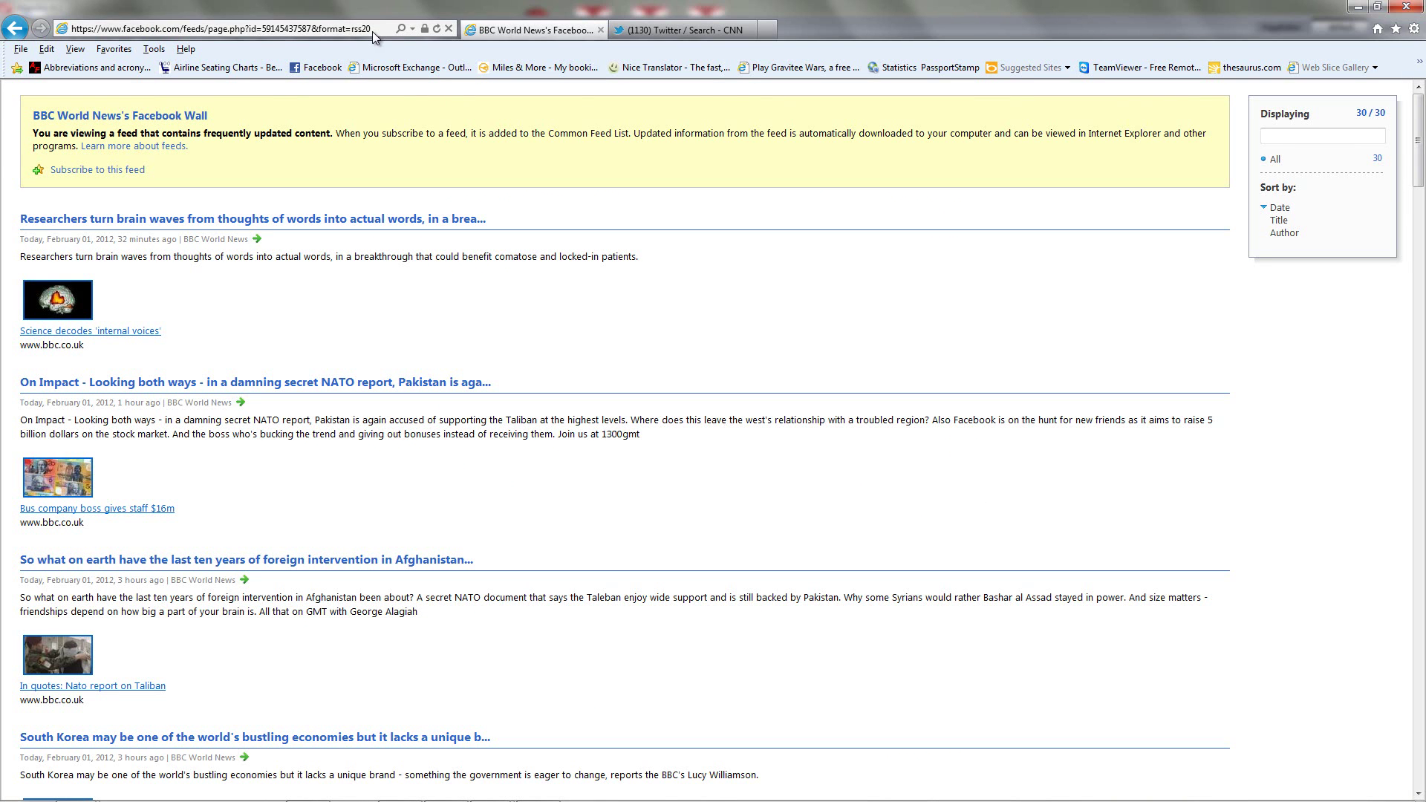
# Step: Copy the page id from the feed's address and head back to Maestro
pyautogui.doubleClick(289, 28)
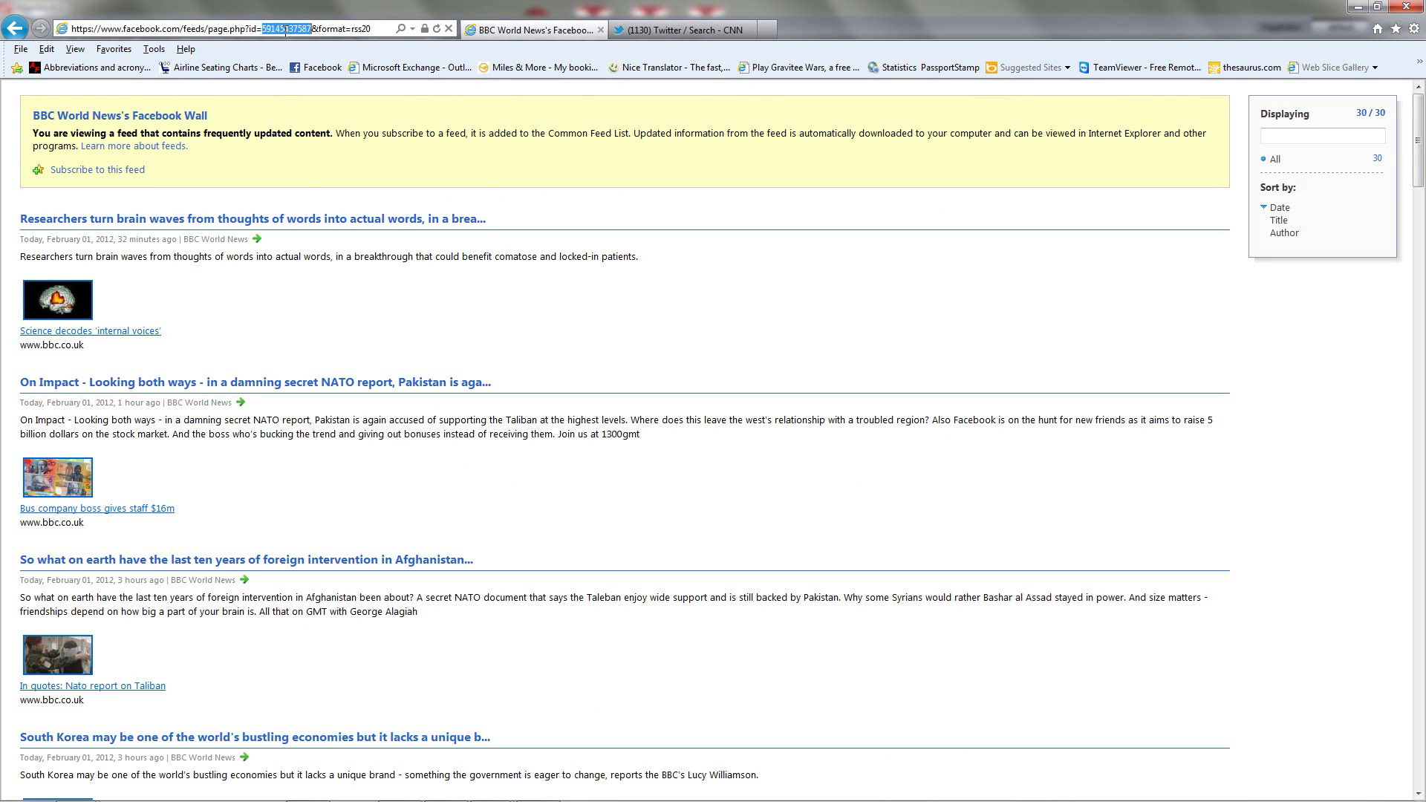
pyautogui.rightClick(288, 28)
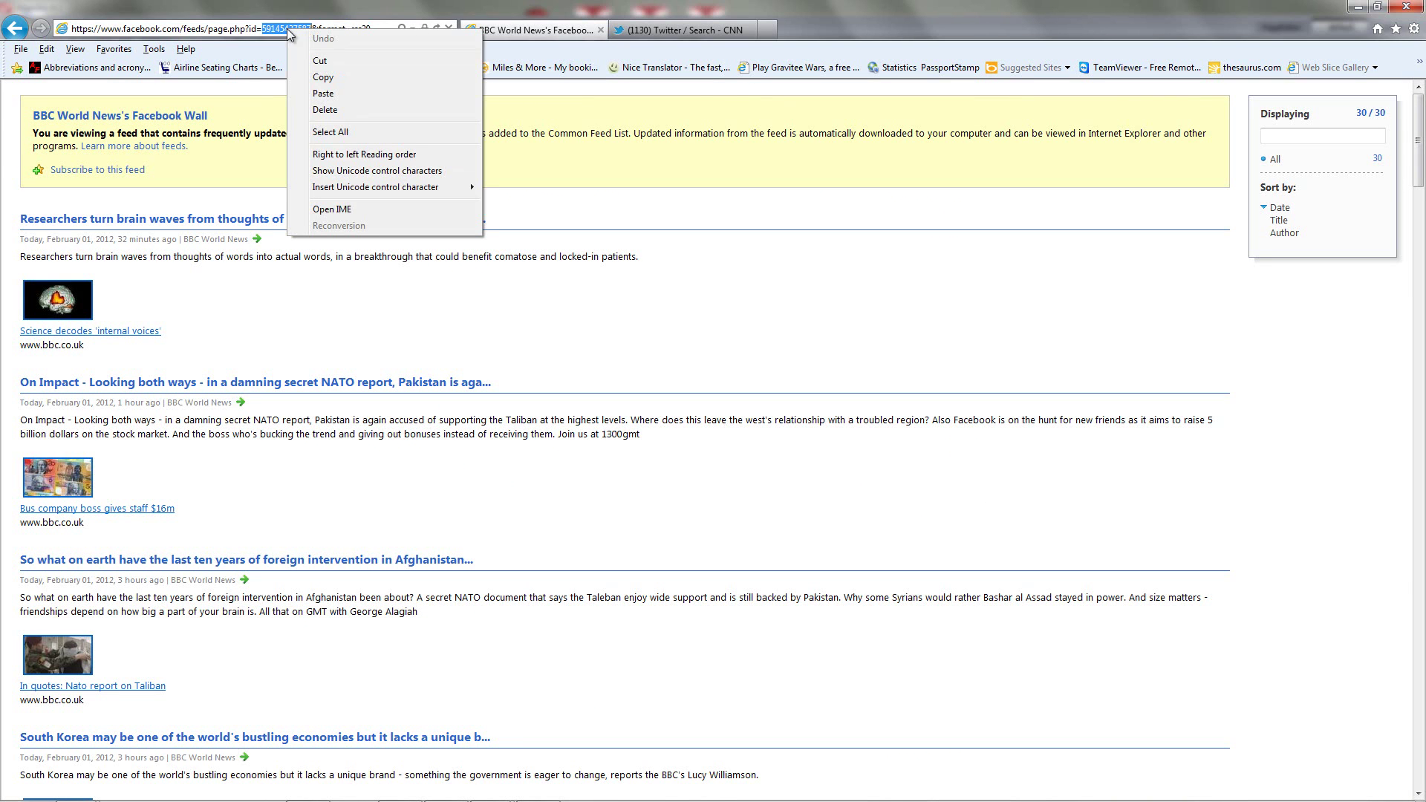
pyautogui.click(312, 80)
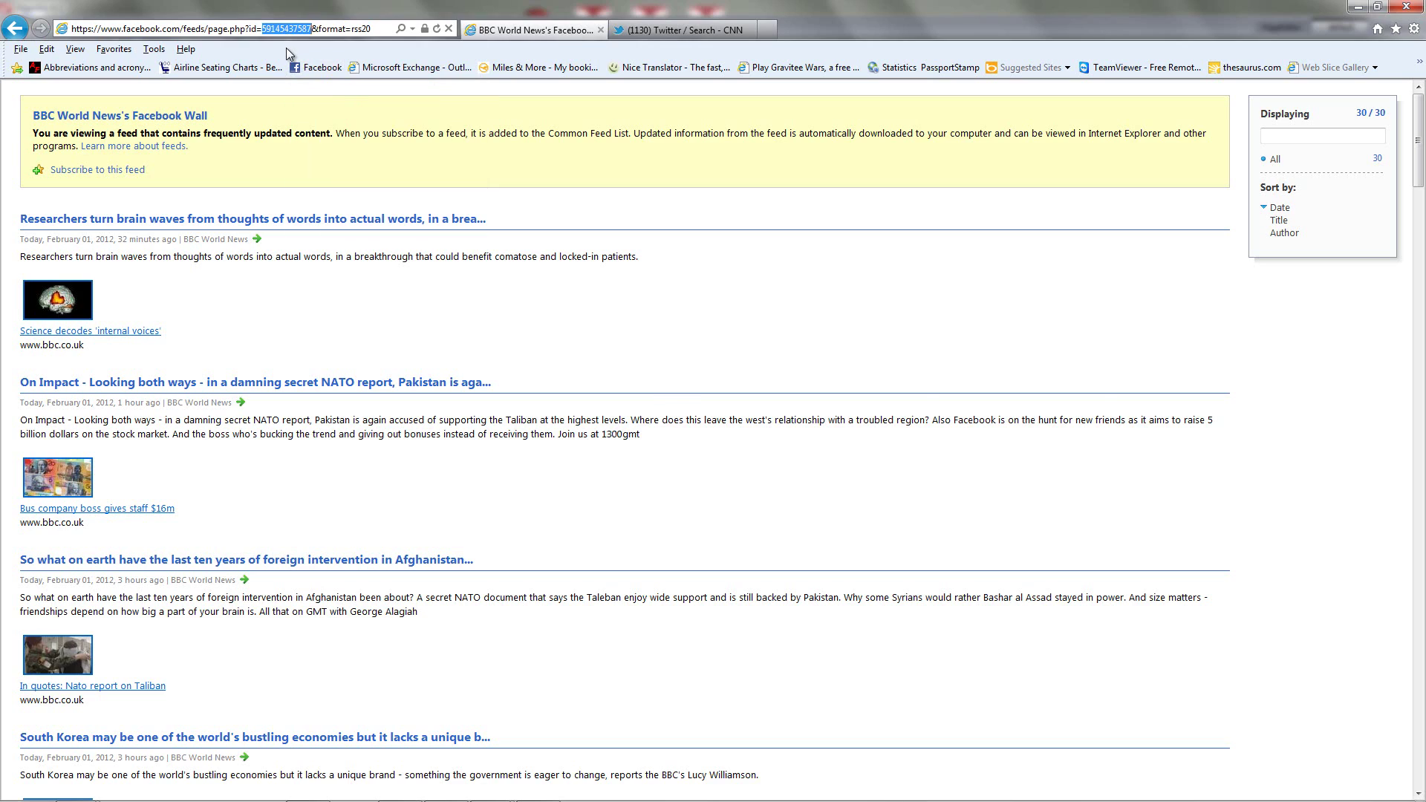
pyautogui.hotkey('alt', 'Tab')
pyautogui.hotkey('alt', 'Tab')
pyautogui.hotkey('alt', 'Tab')
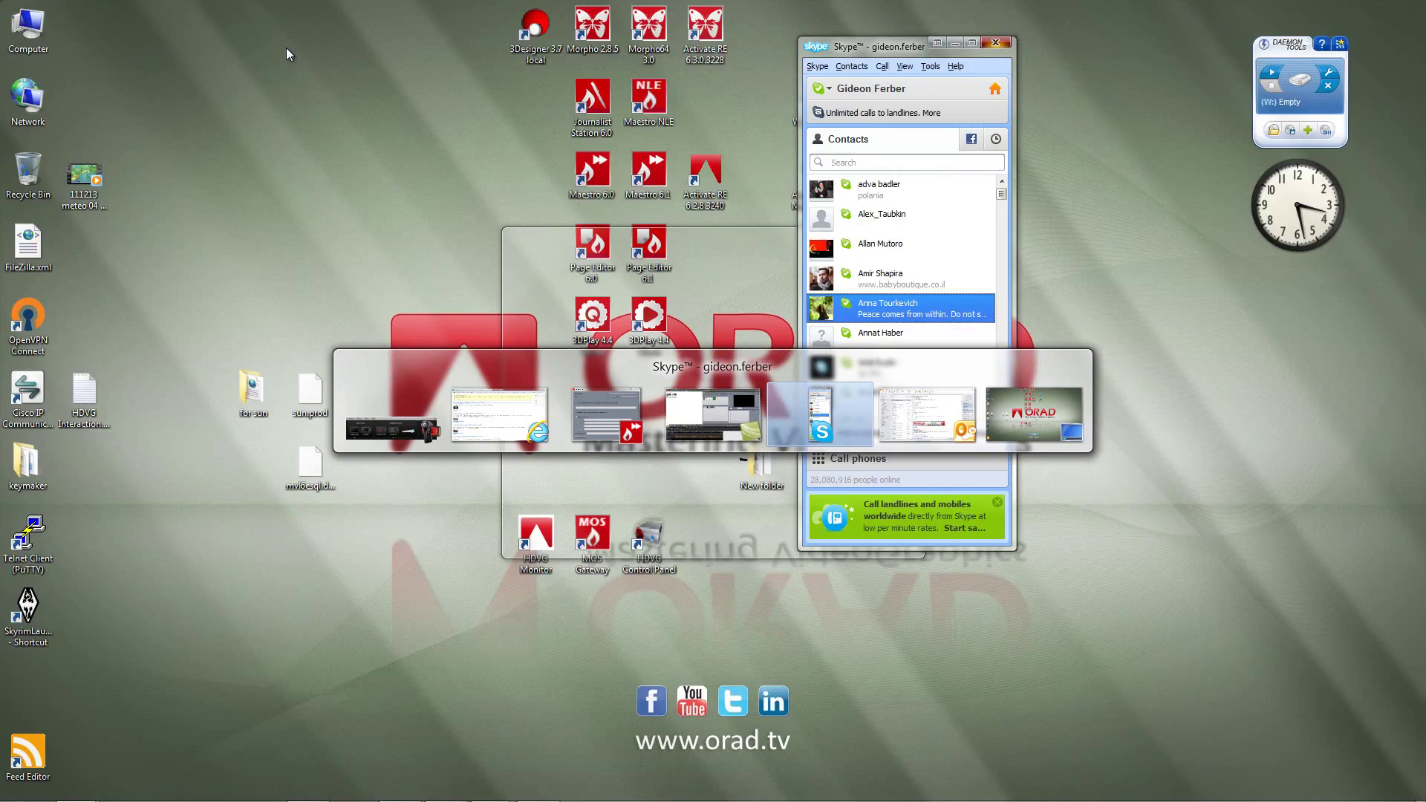
# Step: Paste the page id into the feed field and create the data source as BBC_News_Feed
pyautogui.press('Escape')
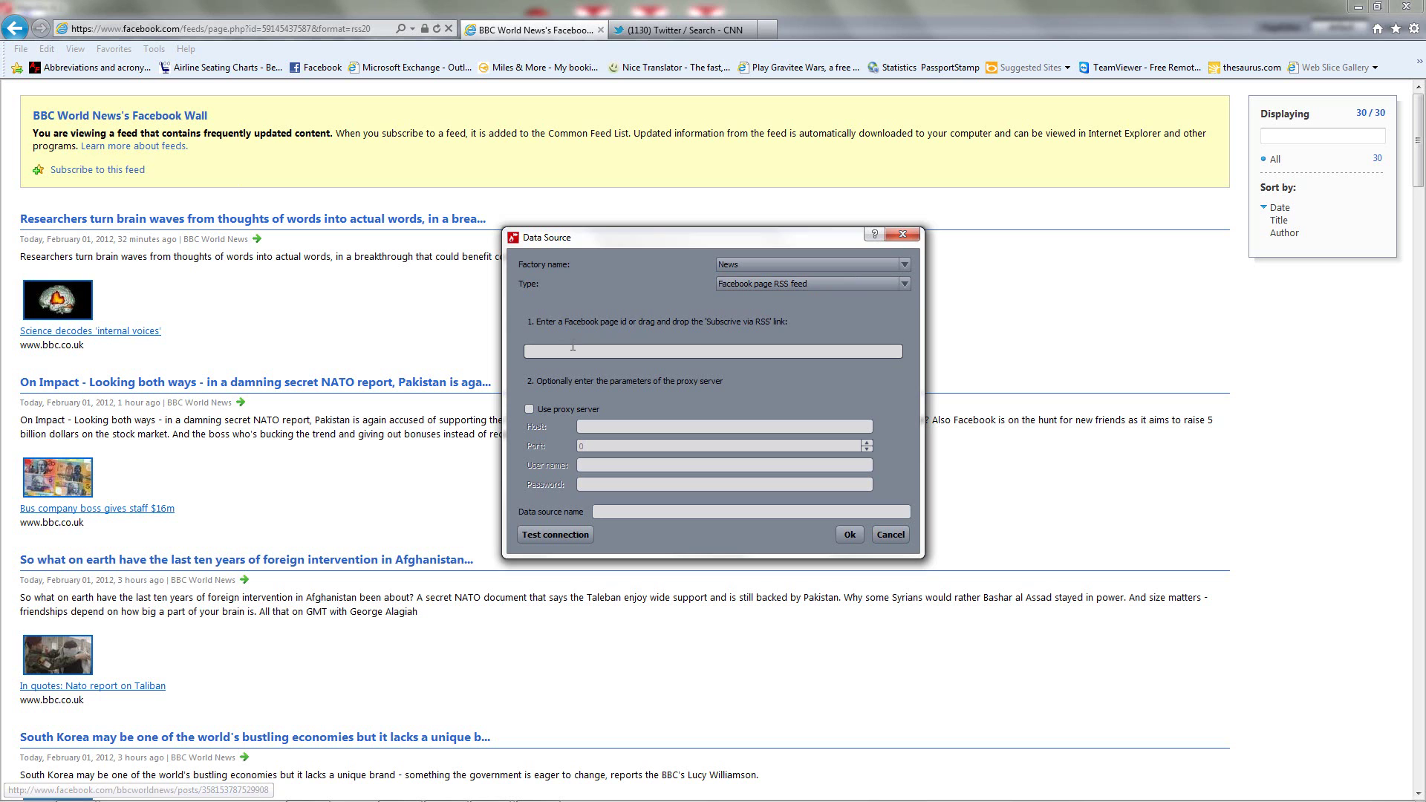
pyautogui.hotkey('ctrl', 'v')
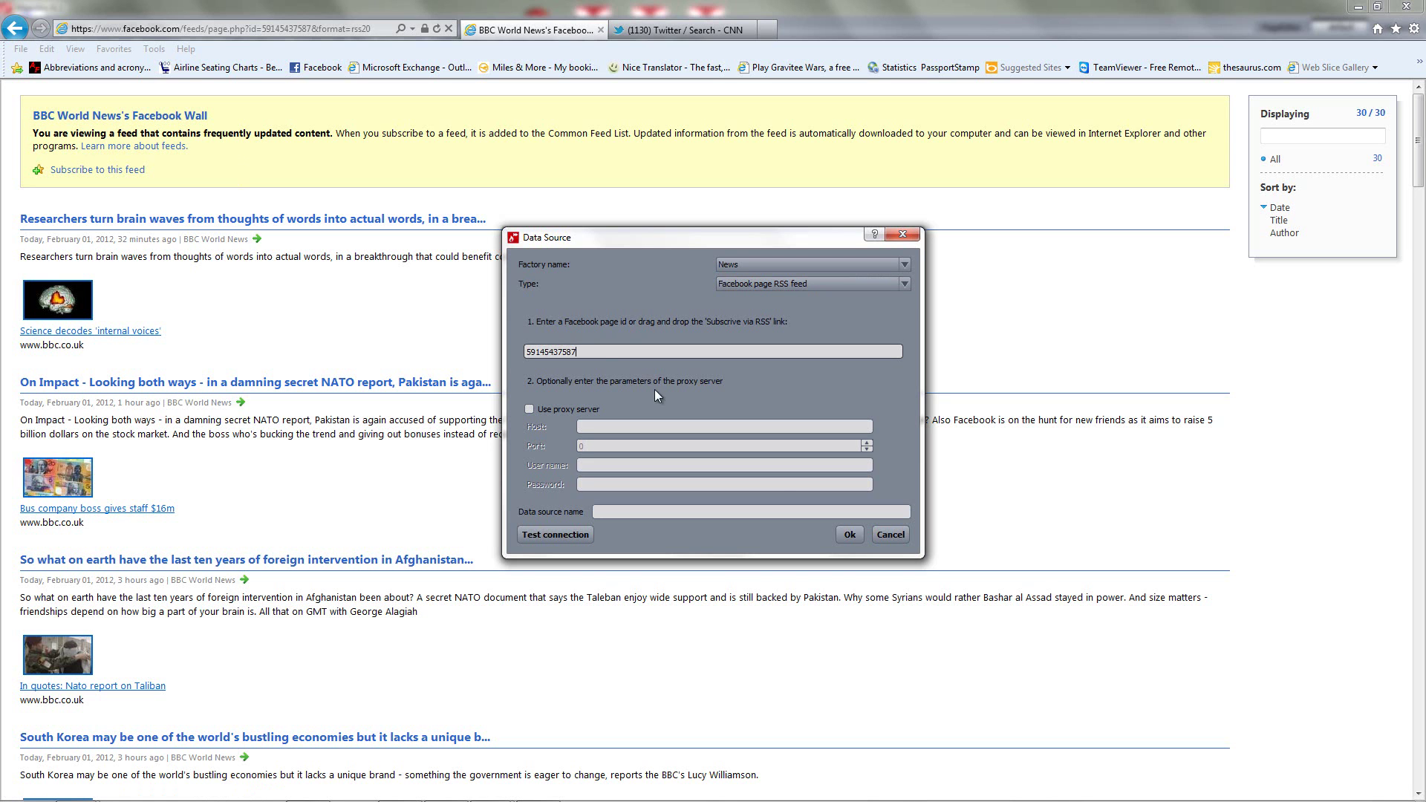
pyautogui.click(690, 511)
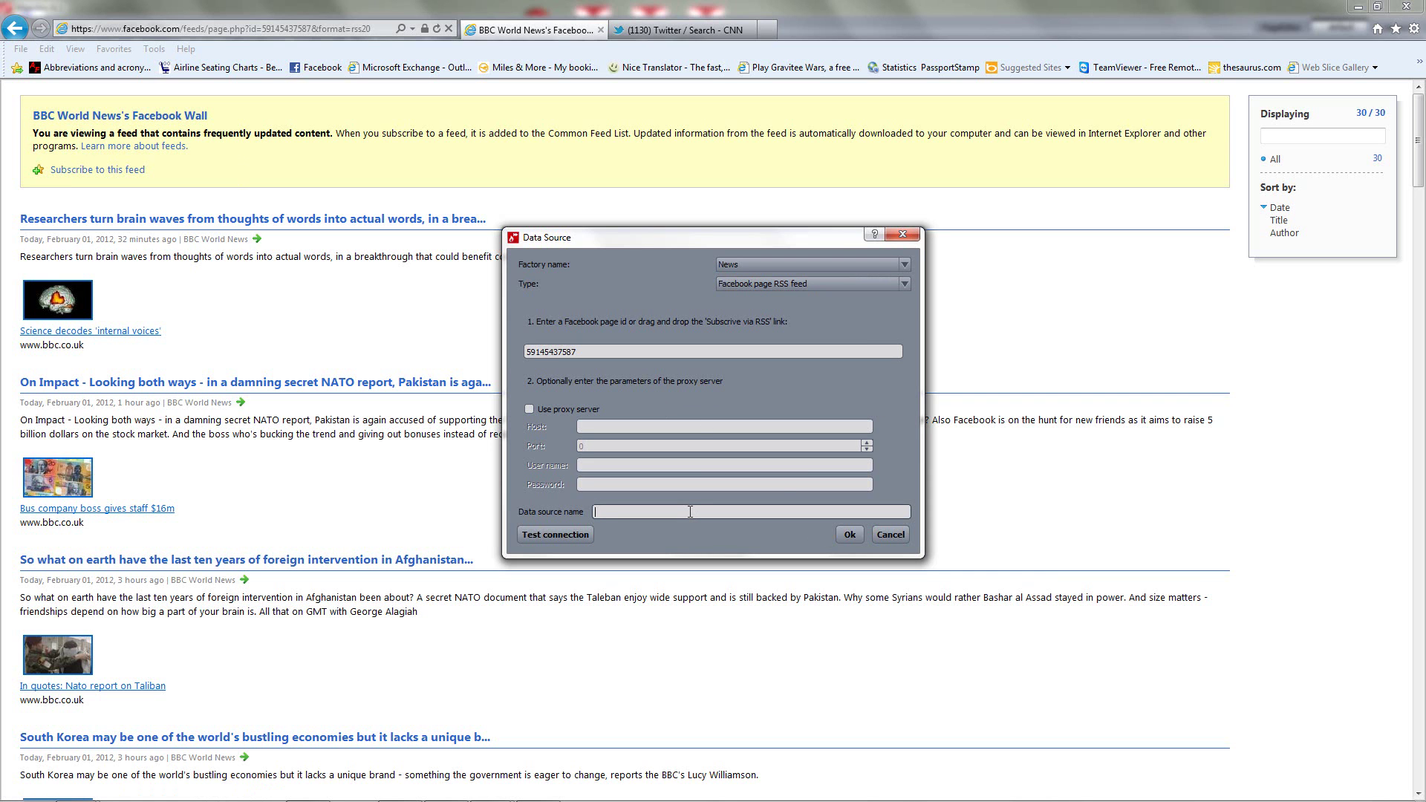
pyautogui.write('BBC_News_Feed')
pyautogui.click(843, 535)
pyautogui.hotkey('alt', 'Tab')
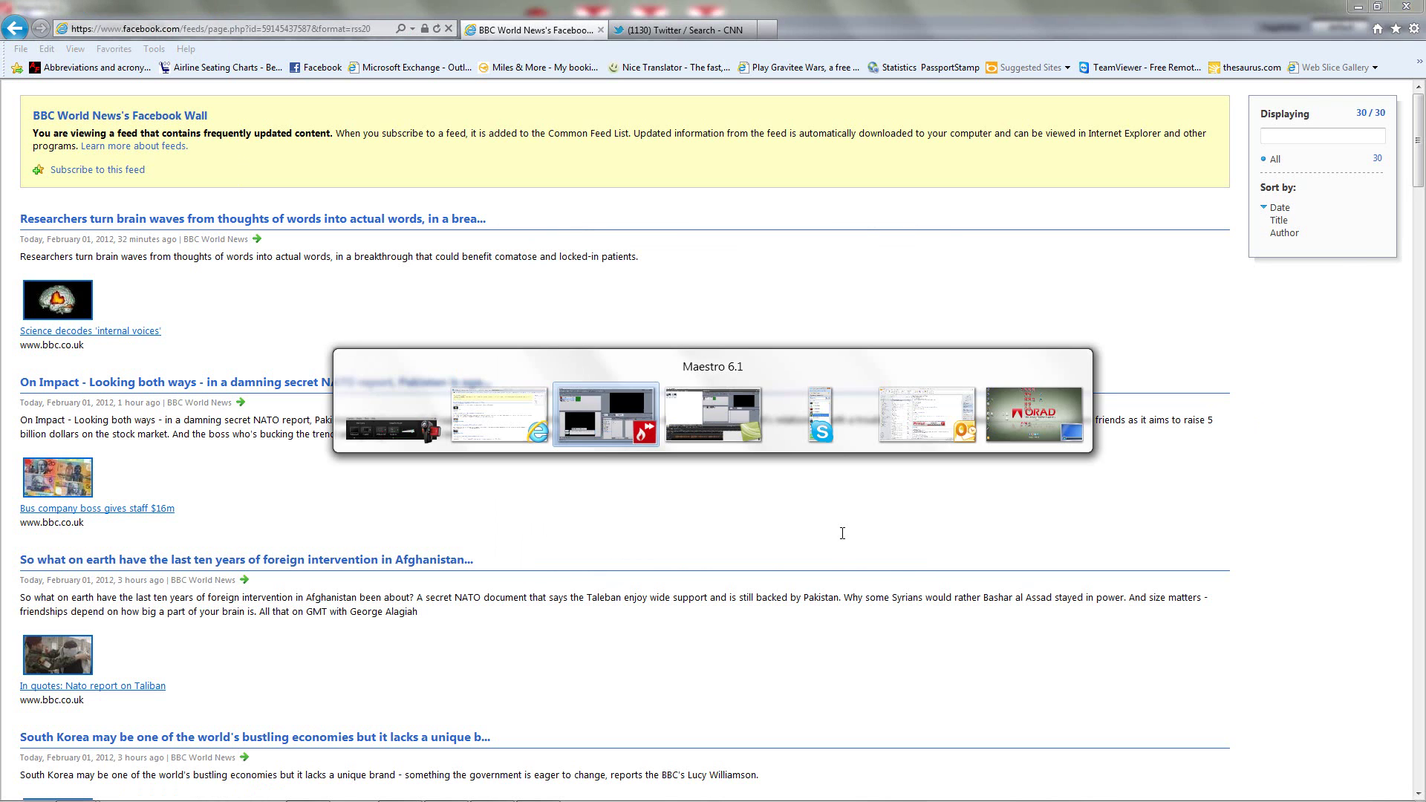
pyautogui.hotkey('alt', 'Tab')
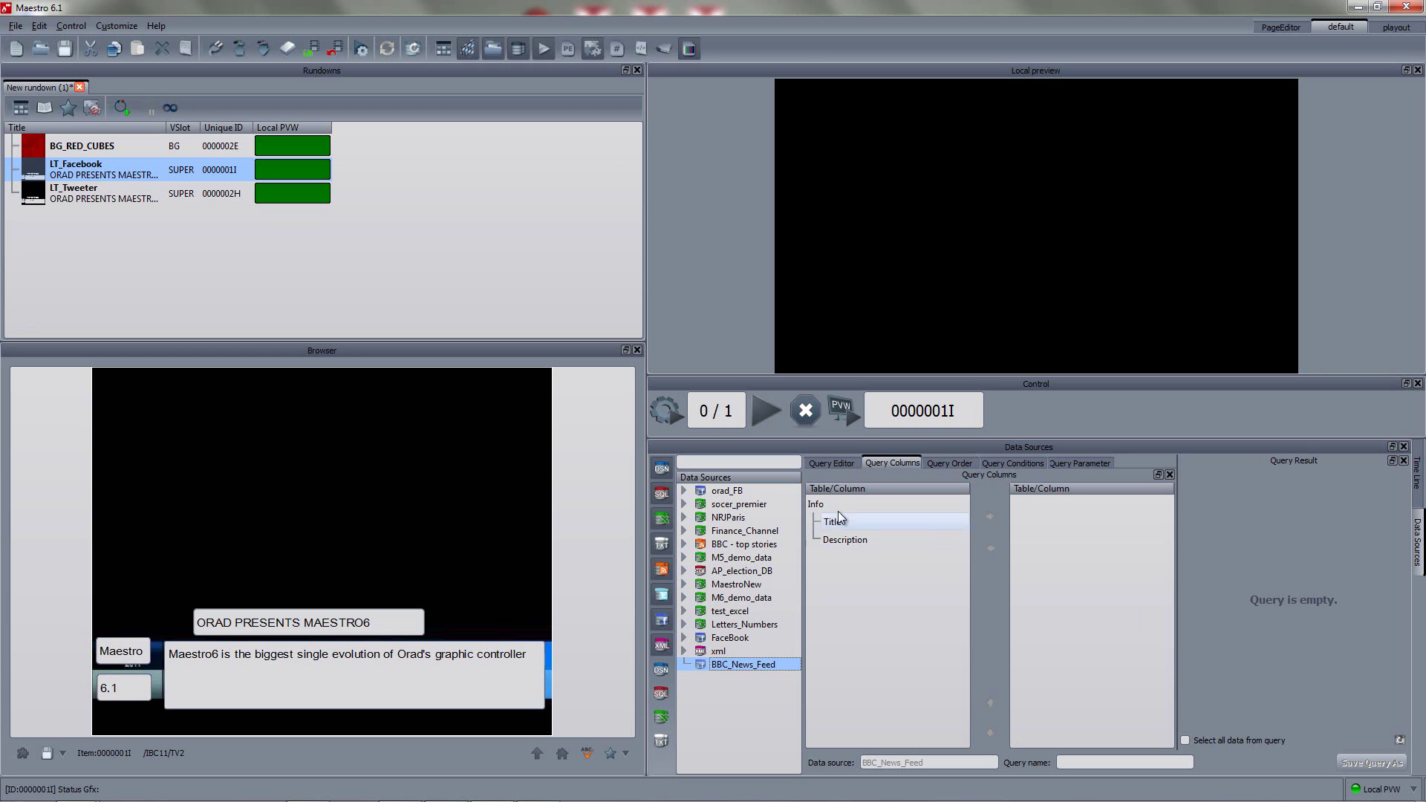
# Step: Add the Title column to a BBC_News_Feed query and save it as 'feed'
pyautogui.click(850, 522)
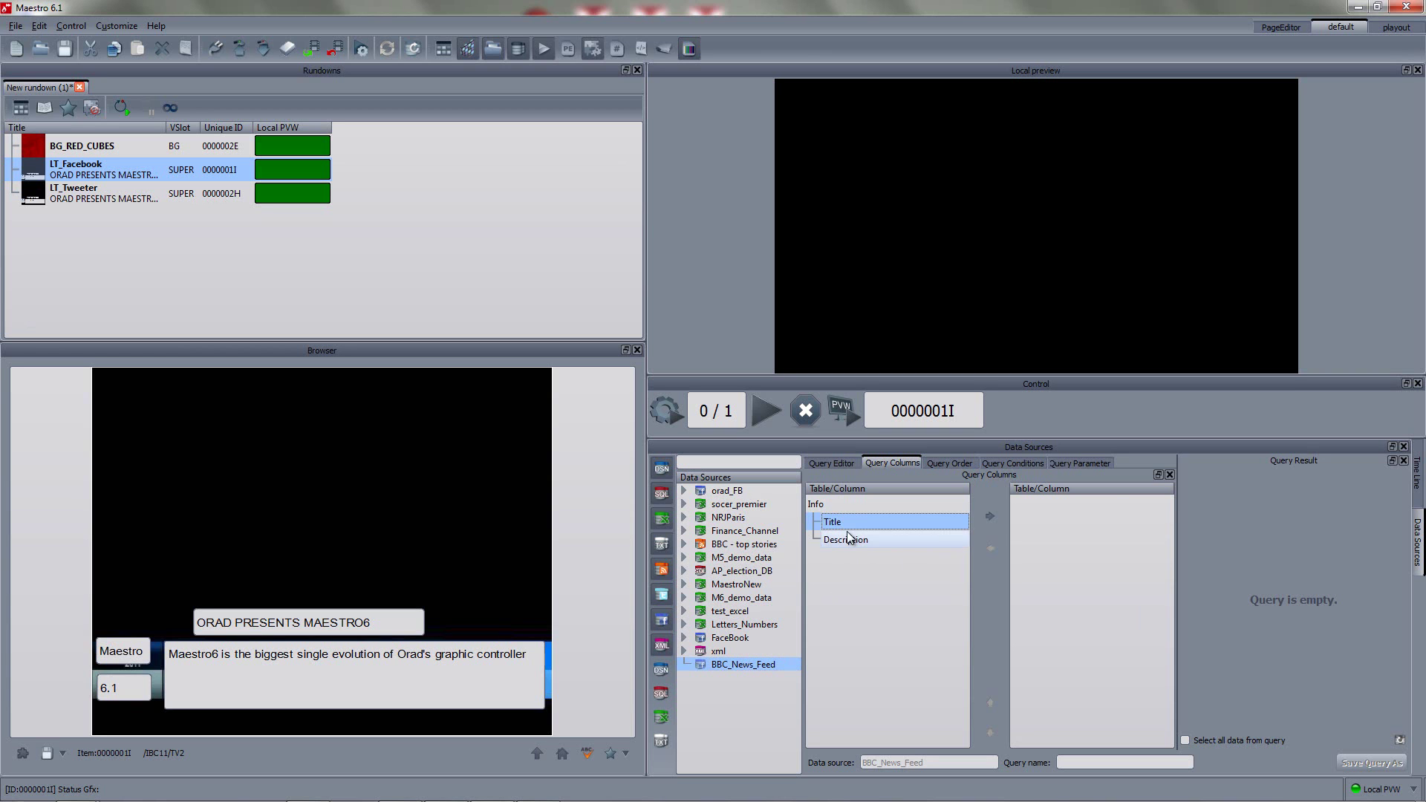
pyautogui.click(992, 518)
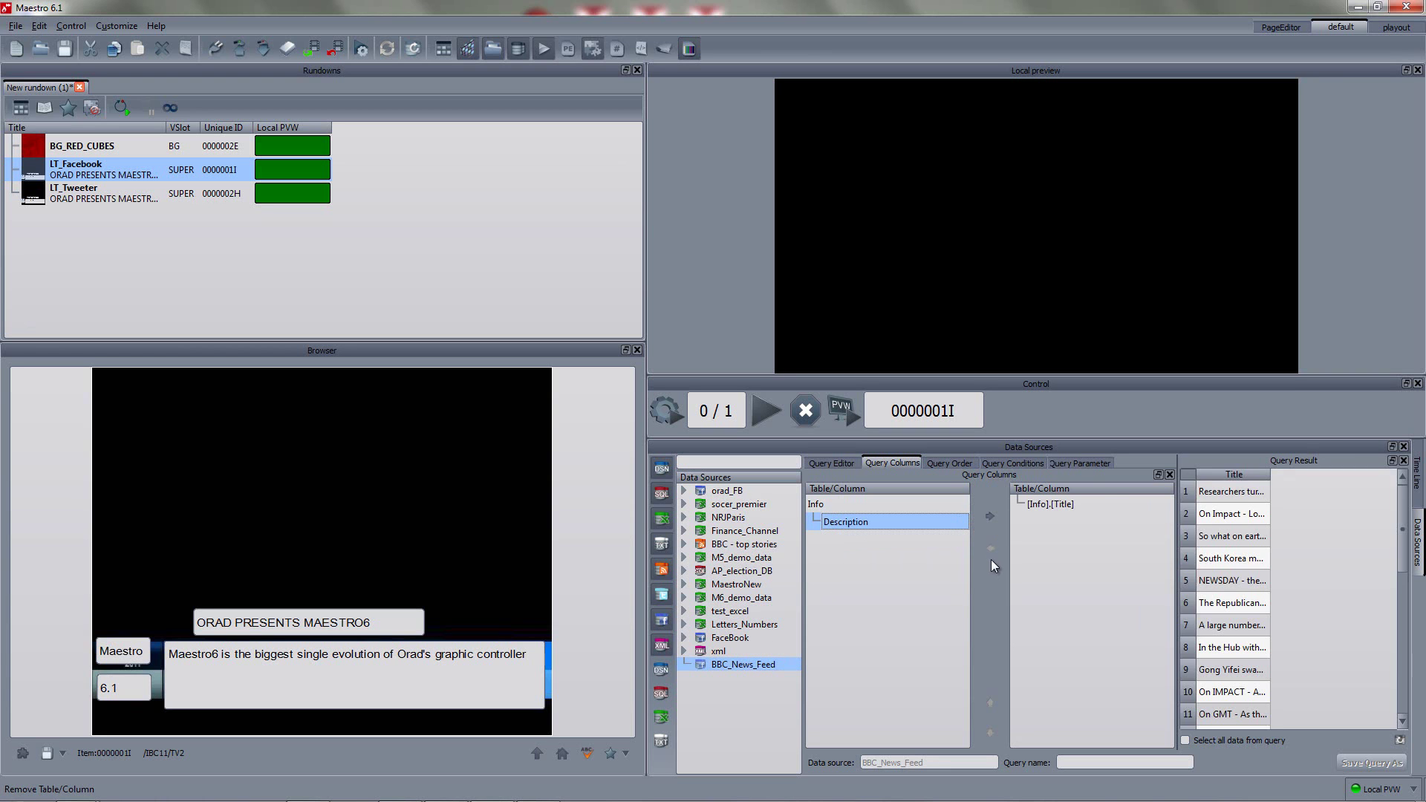
pyautogui.doubleClick(1271, 475)
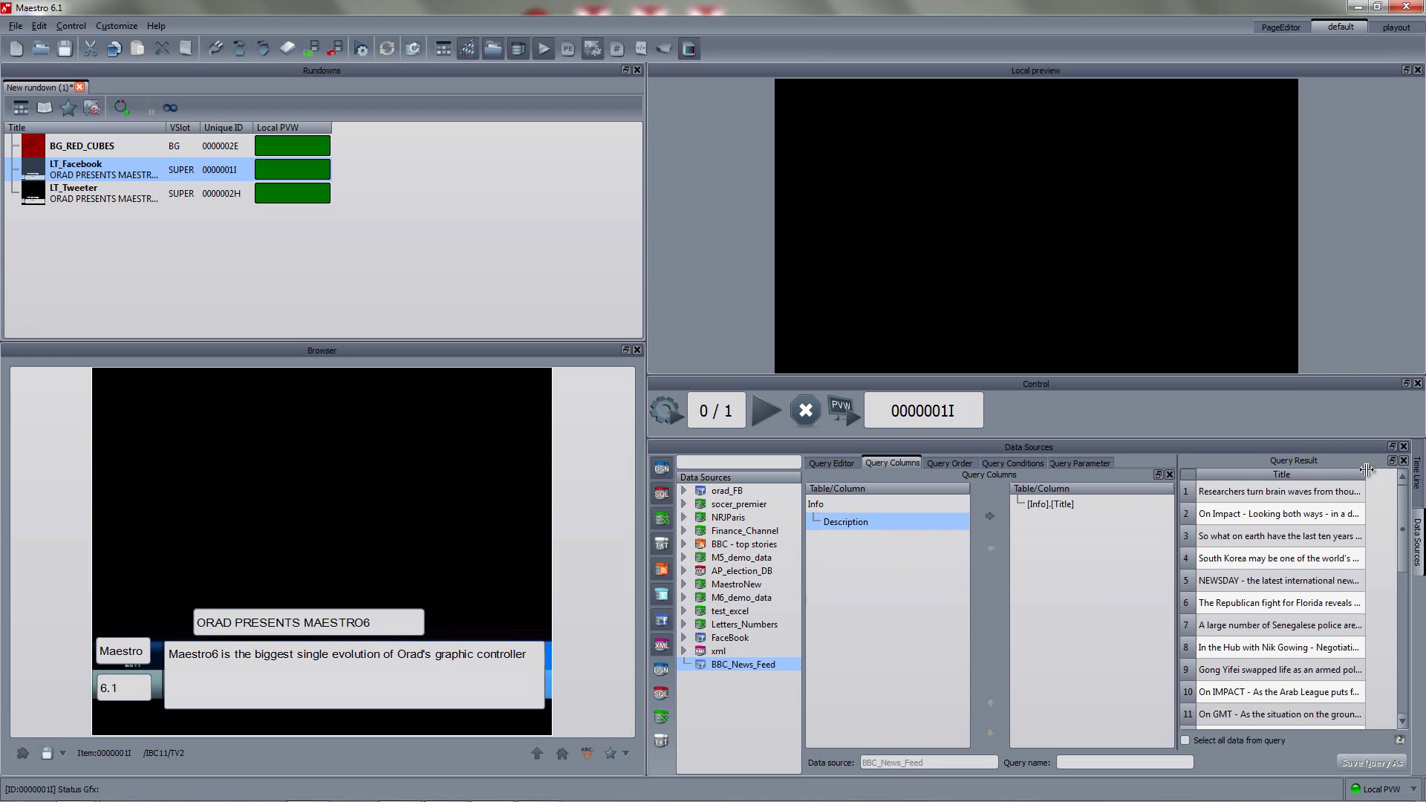
pyautogui.moveTo(1337, 799)
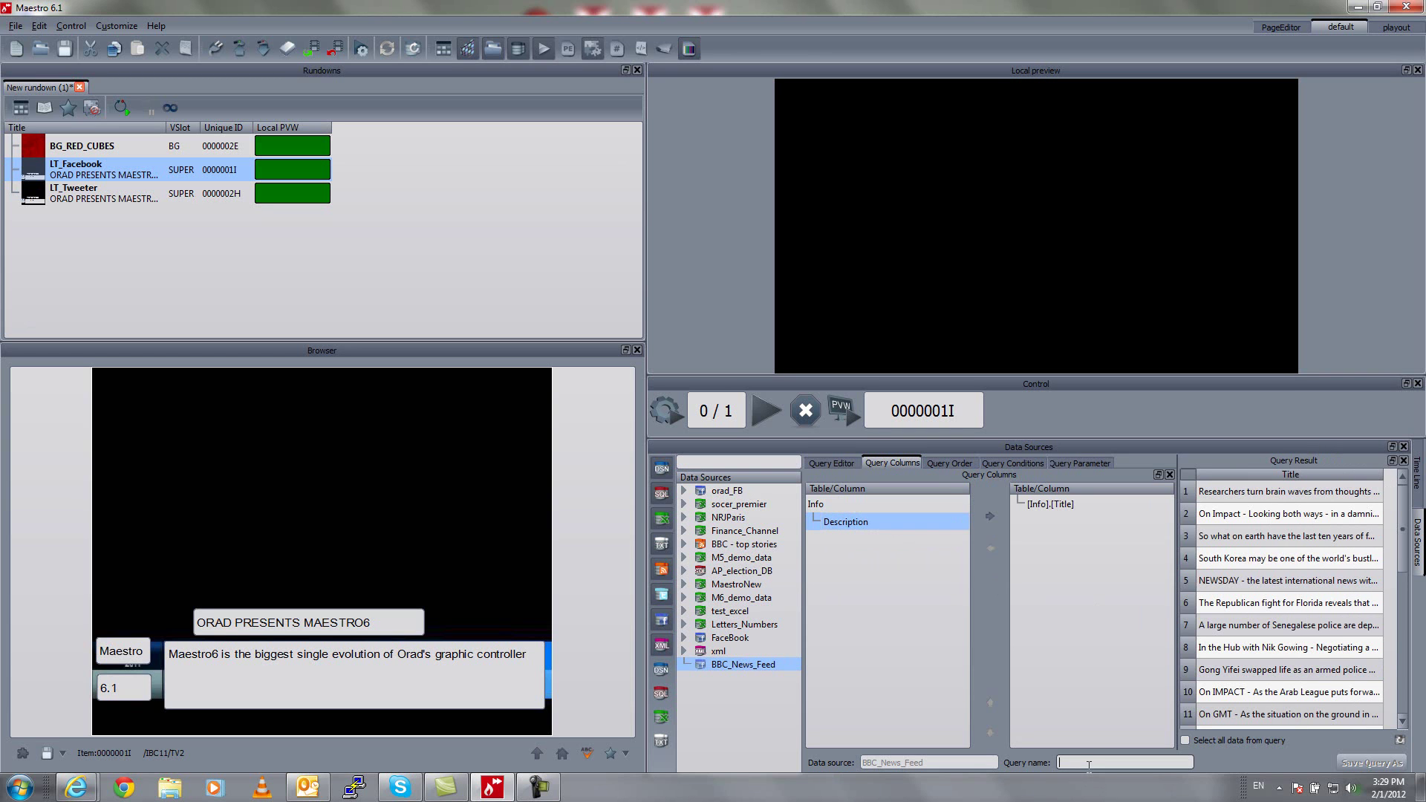
pyautogui.write('feed')
pyautogui.press('Return')
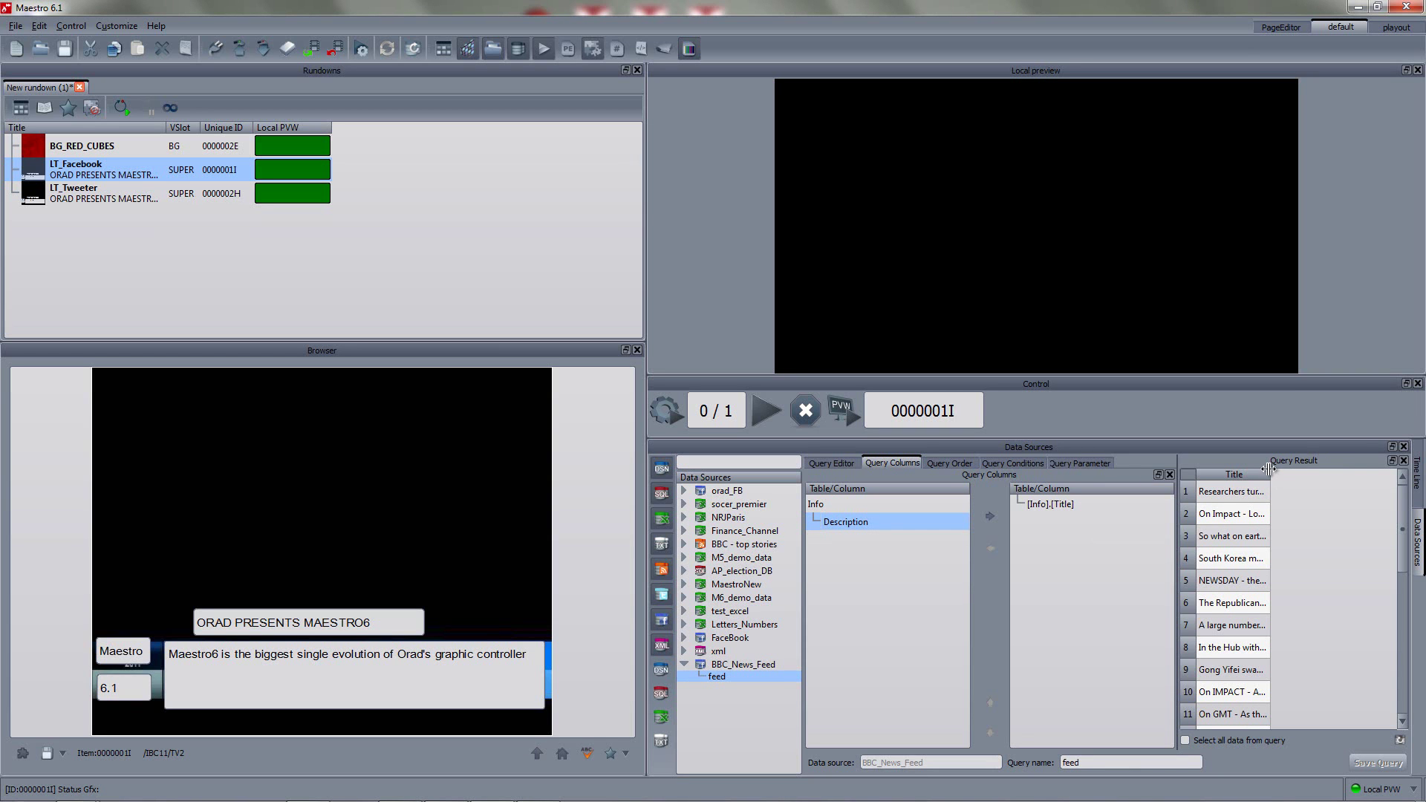
# Step: Drop the first BBC headline into LT_Facebook's text box and retitle it 'BBC NEWS FEED'
pyautogui.moveTo(1270, 474); pyautogui.dragTo(1393, 476)
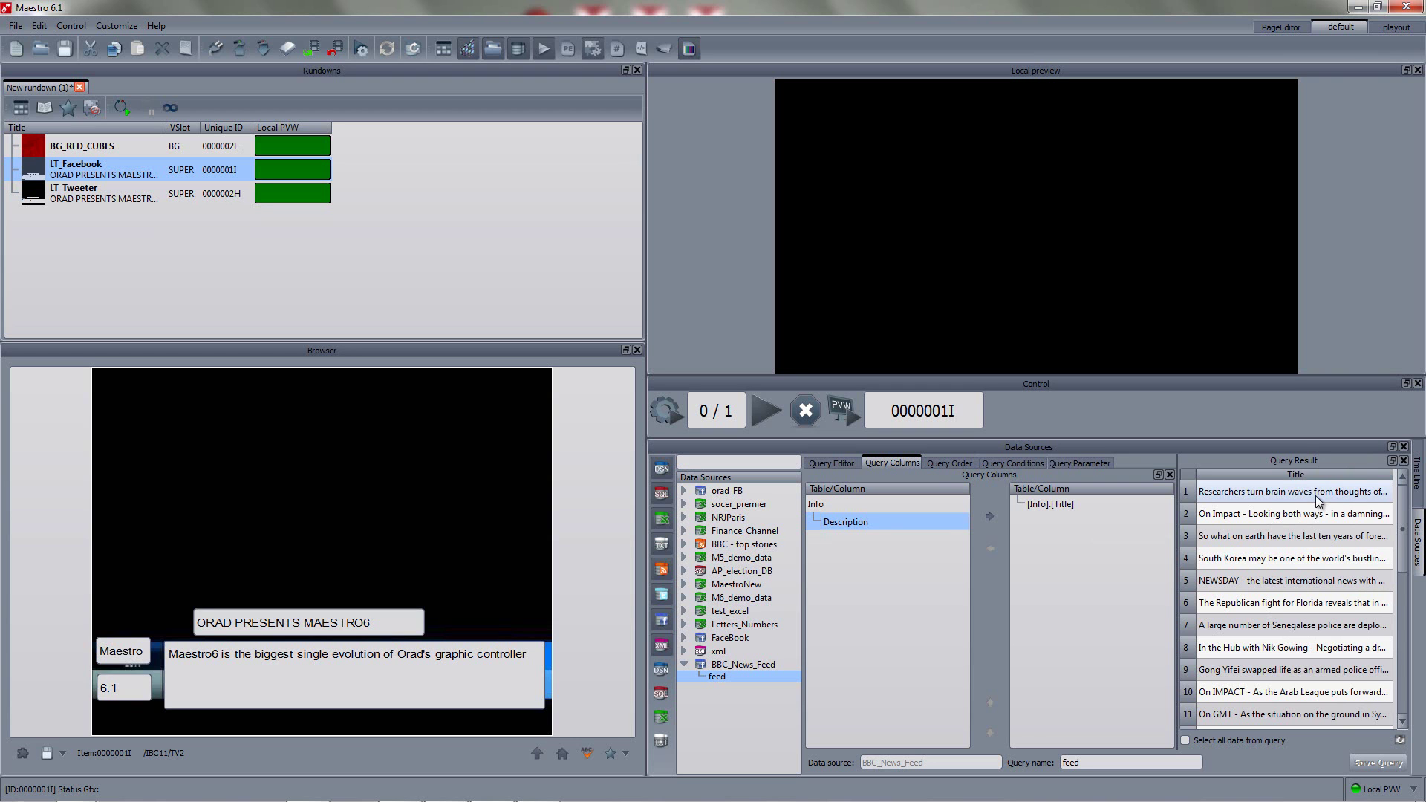
pyautogui.moveTo(1296, 498); pyautogui.dragTo(416, 672)
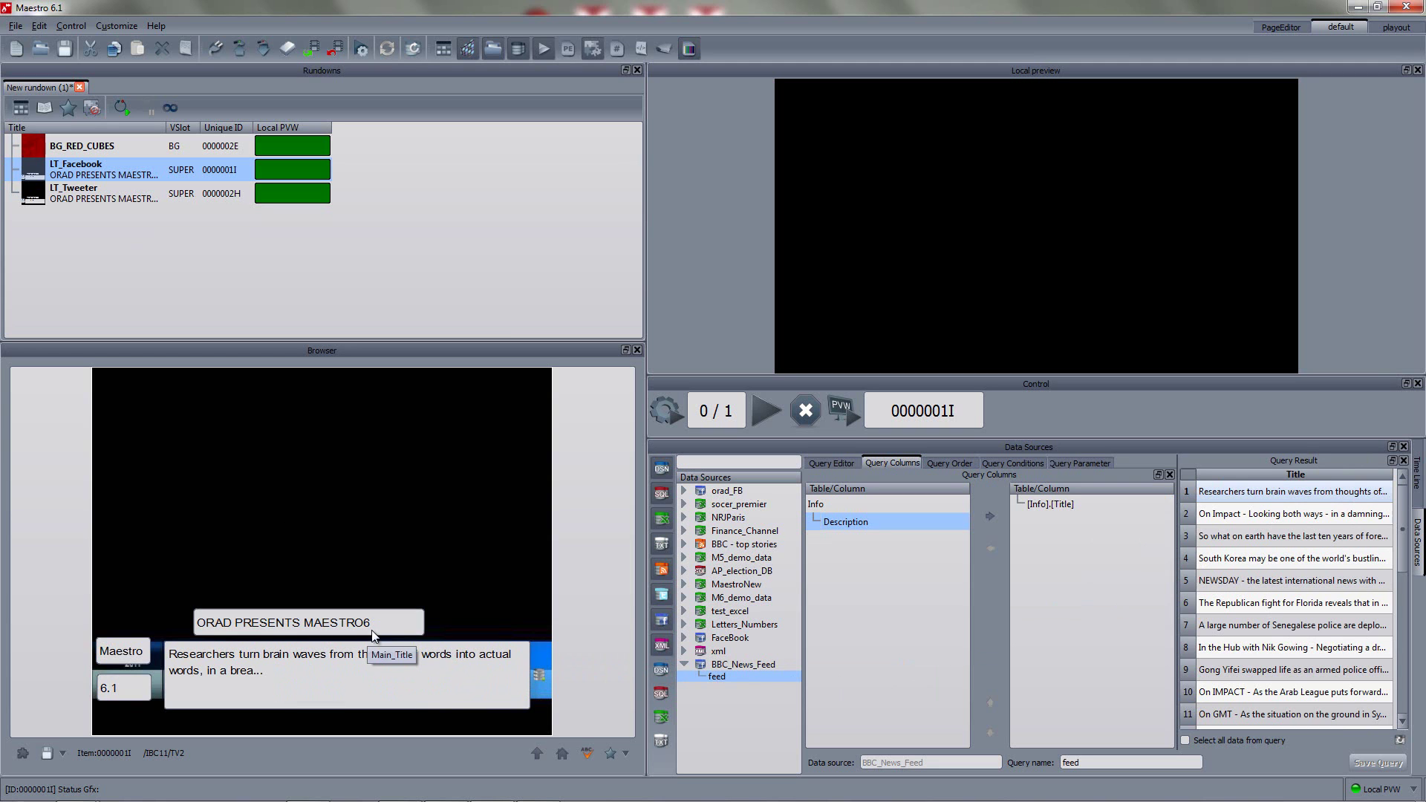
pyautogui.moveTo(370, 624); pyautogui.dragTo(165, 623)
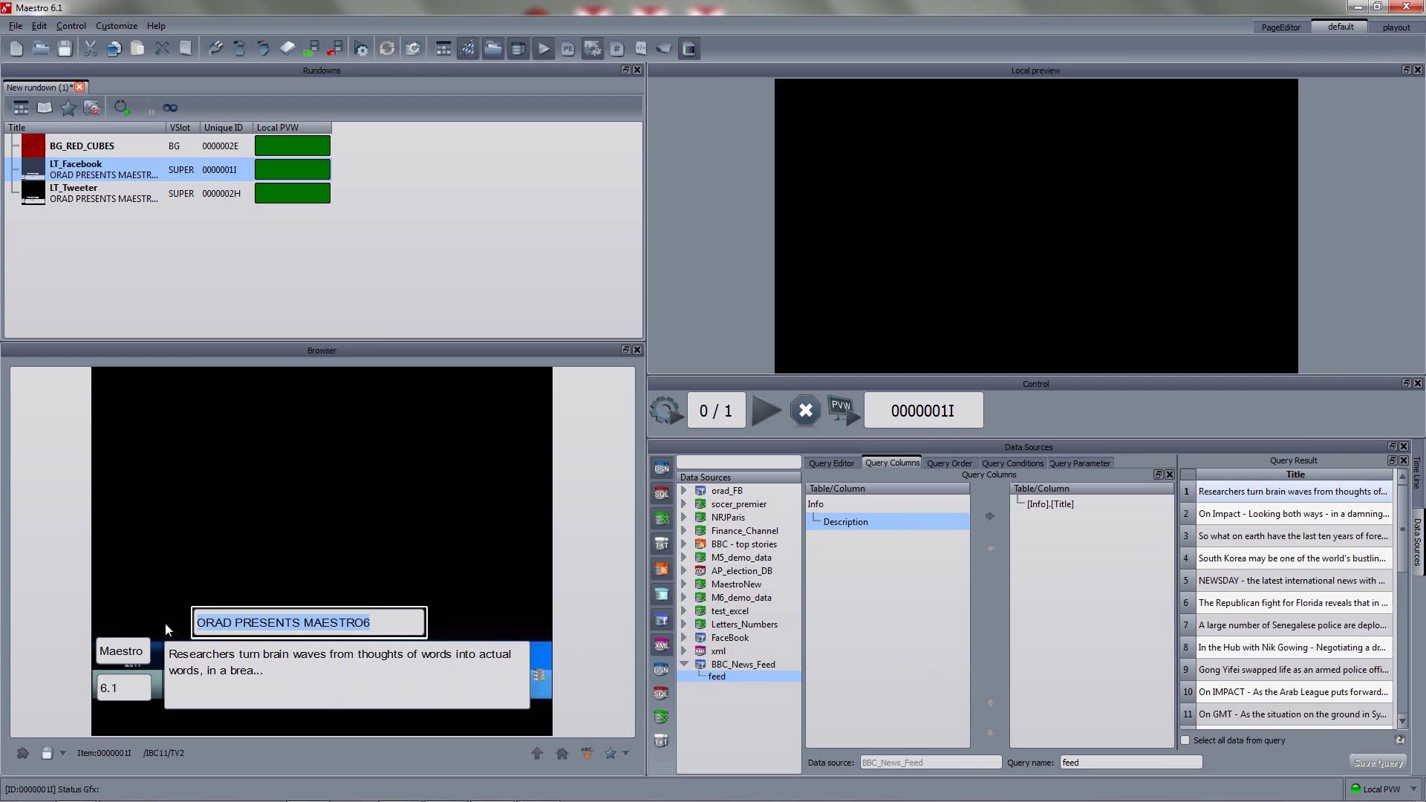
pyautogui.write('BBC NEWS FEED')
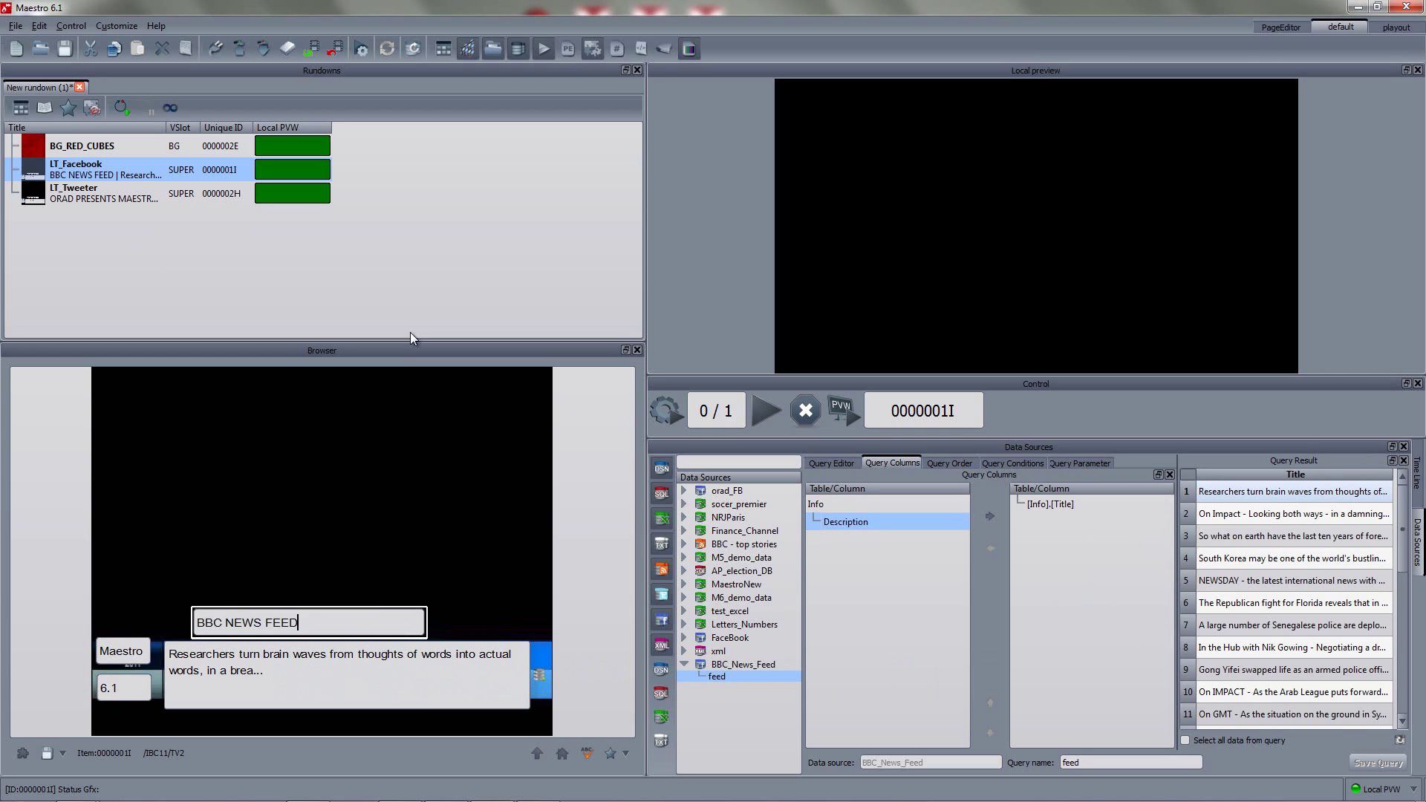
# Step: Preview LT_Facebook showing 'BBC NEWS FEED' and the first BBC headline
pyautogui.click(841, 413)
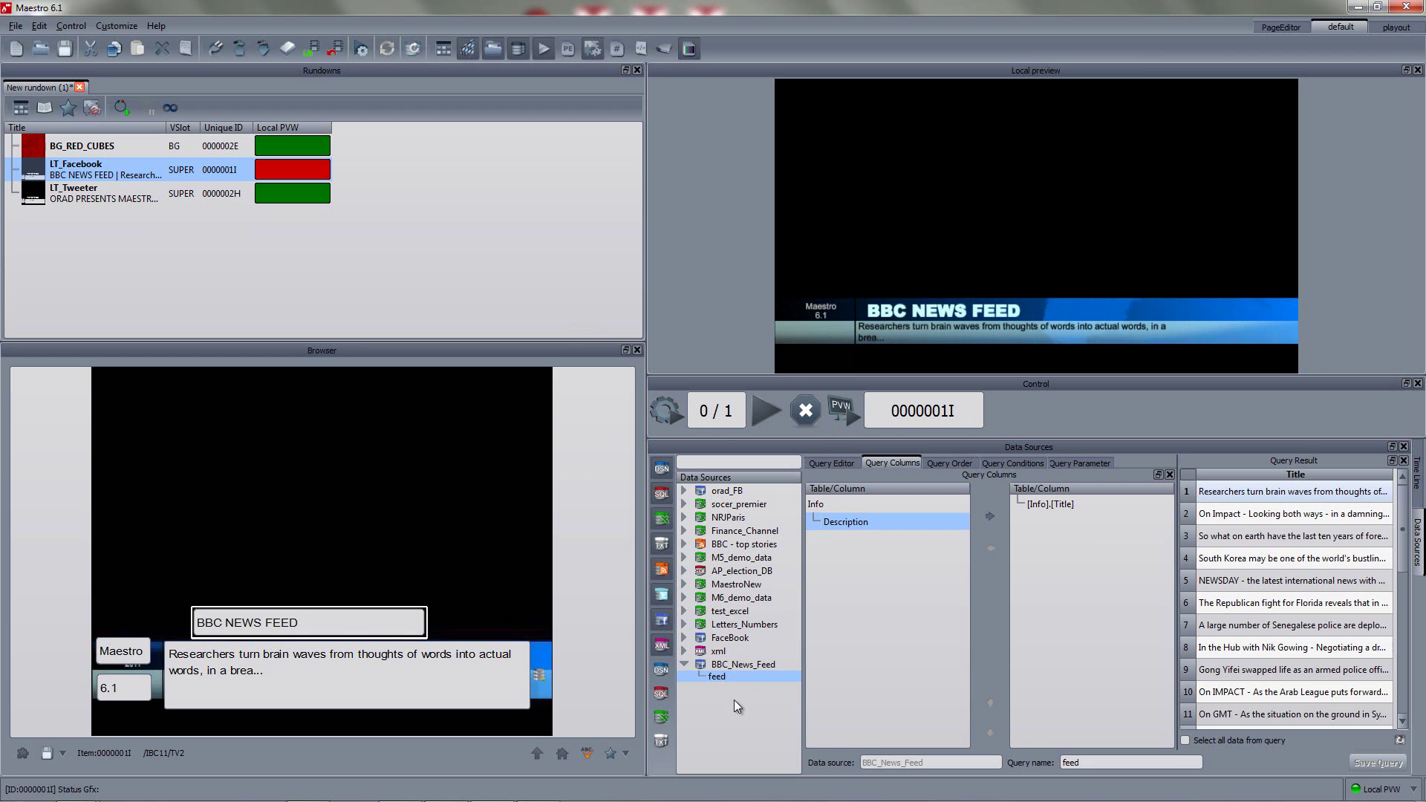
# Step: Add another News data source and set its type to Twitter tweets
pyautogui.rightClick(713, 709)
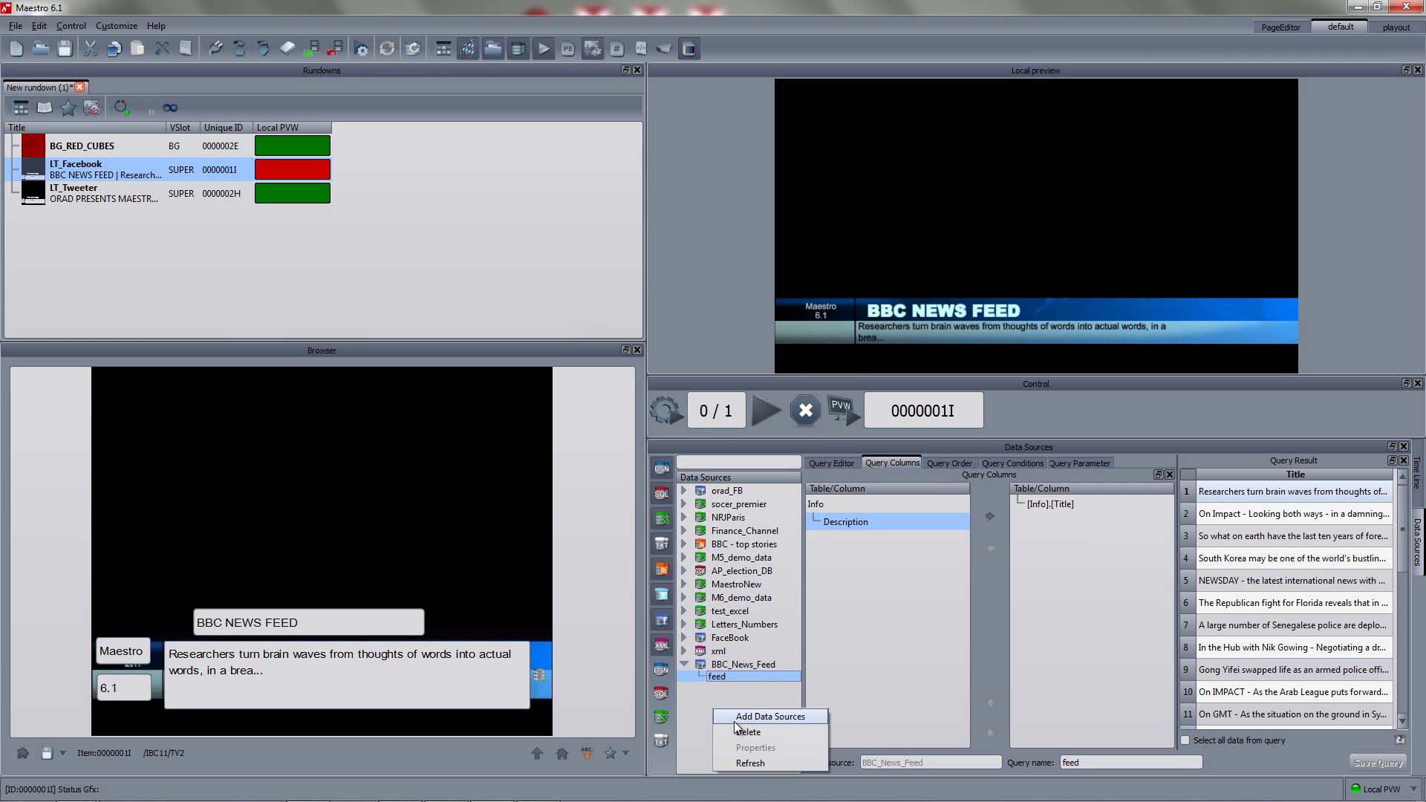
pyautogui.click(735, 720)
pyautogui.click(773, 283)
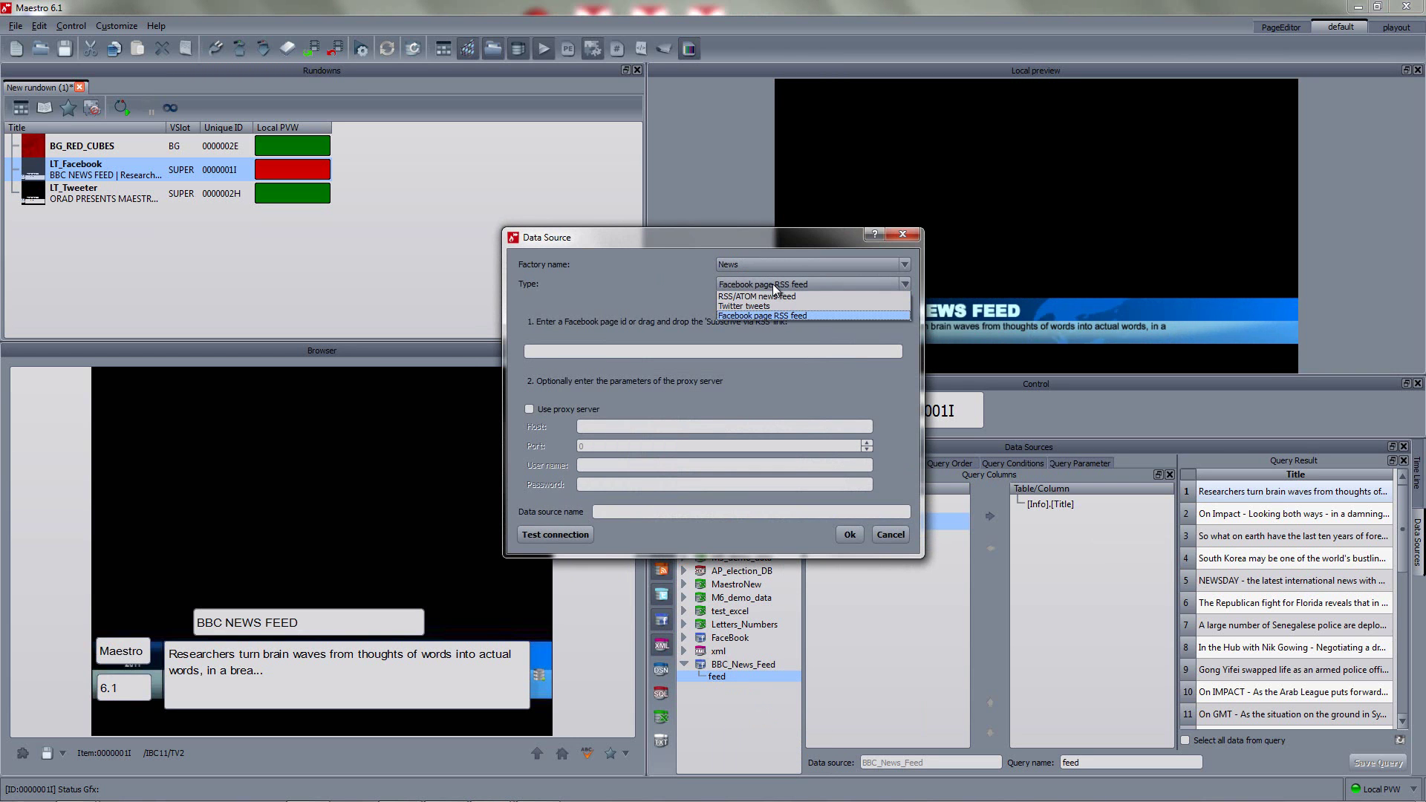
pyautogui.click(738, 306)
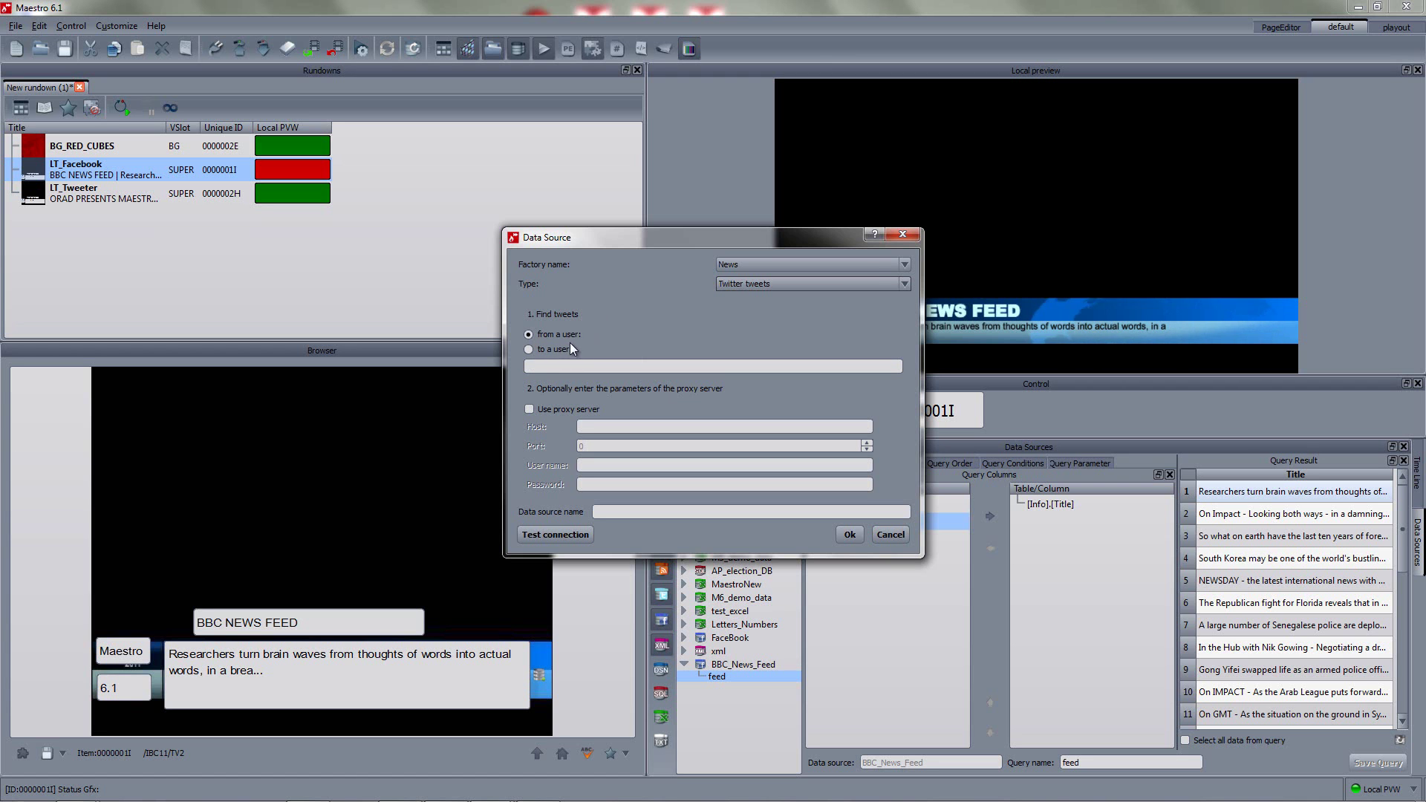
# Step: Check the CNN Twitter search results in the browser, then return to the Data Source dialog
pyautogui.hotkey('alt', 'Tab')
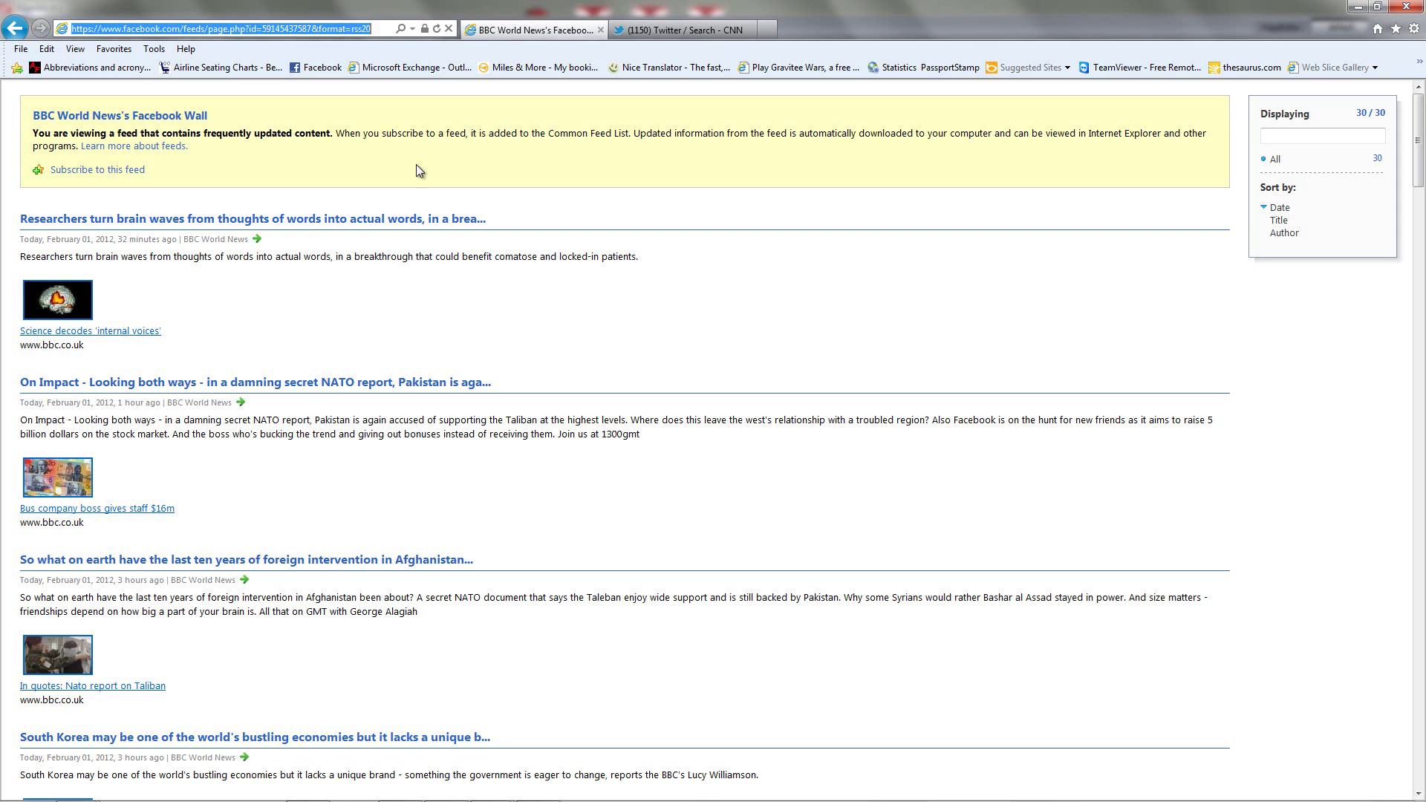
pyautogui.click(667, 30)
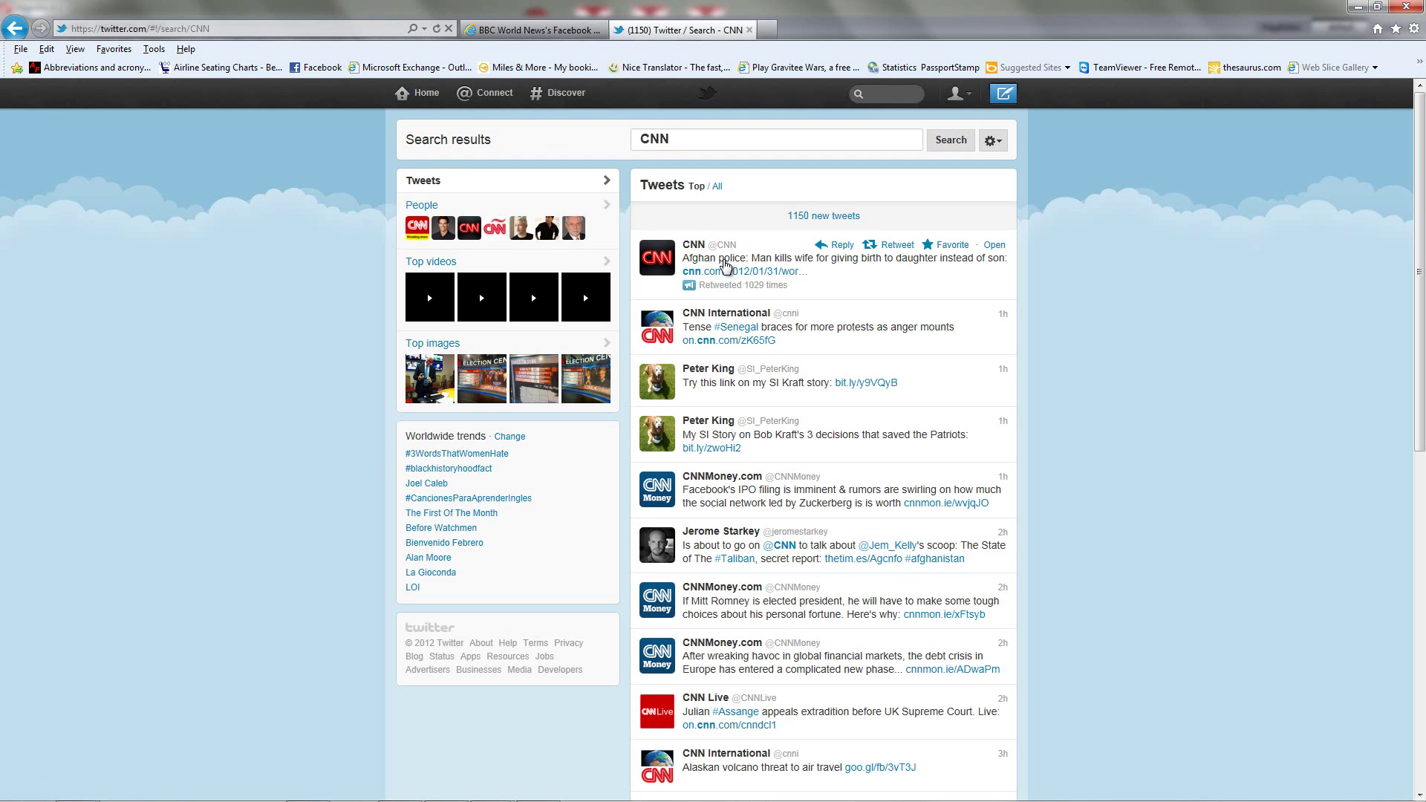
pyautogui.hotkey('alt', 'Tab')
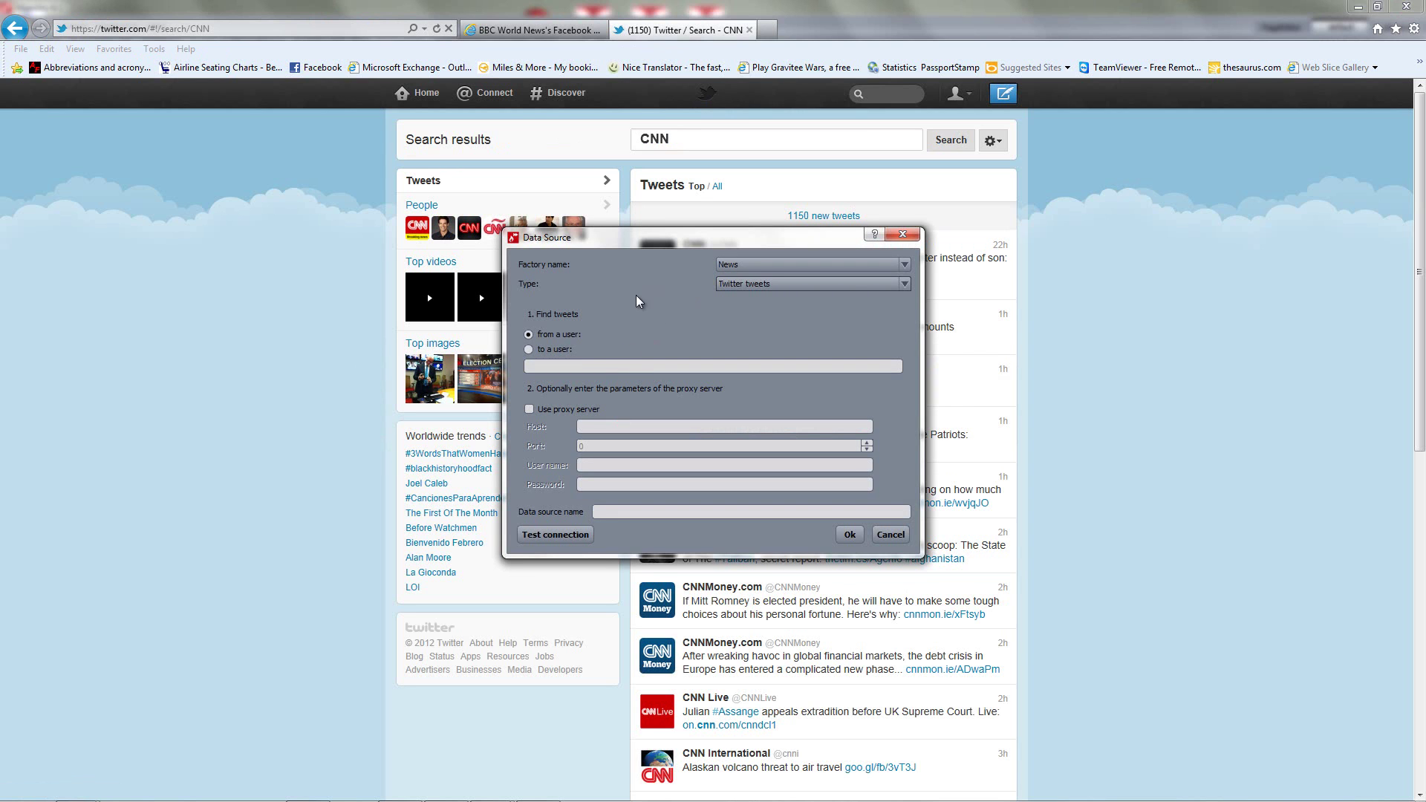
pyautogui.click(592, 367)
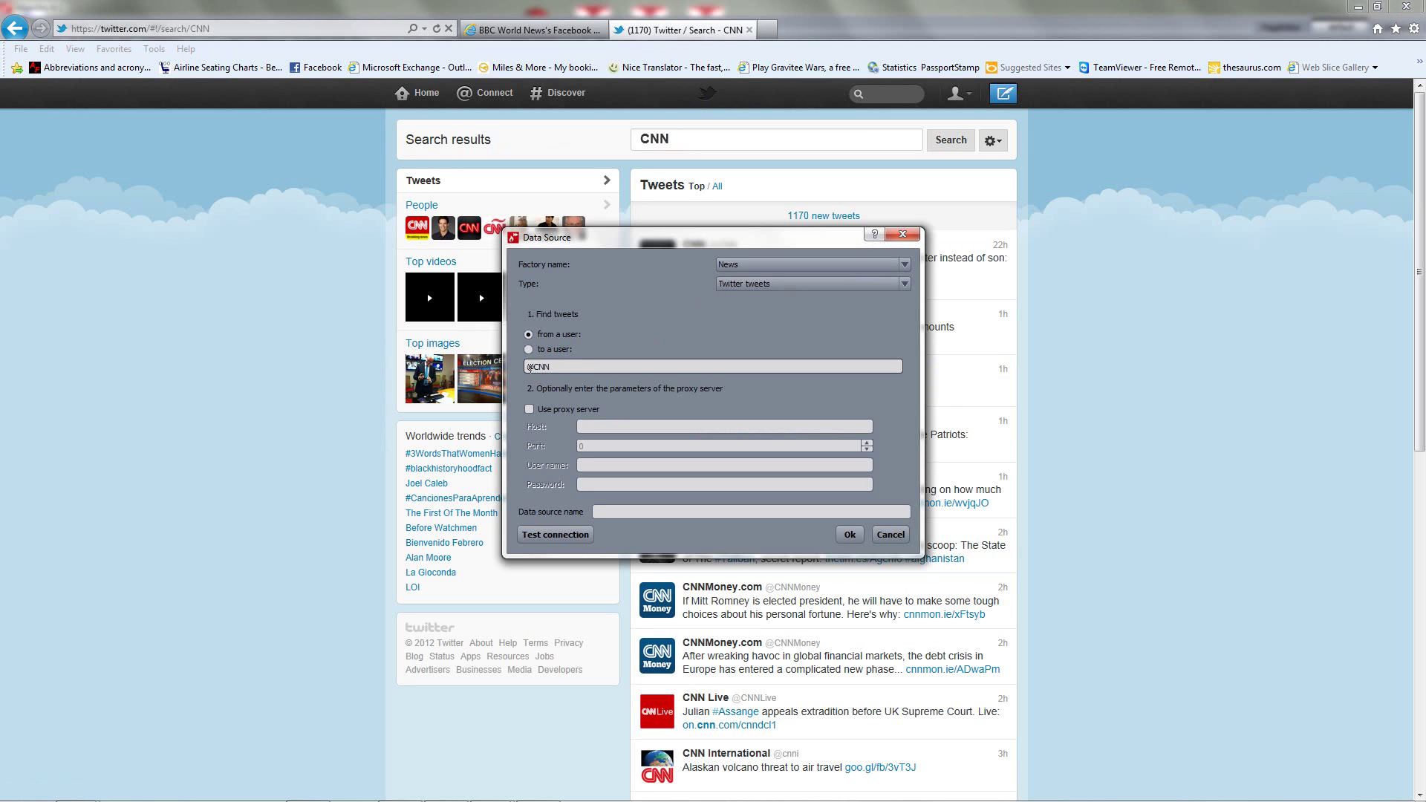
pyautogui.click(638, 512)
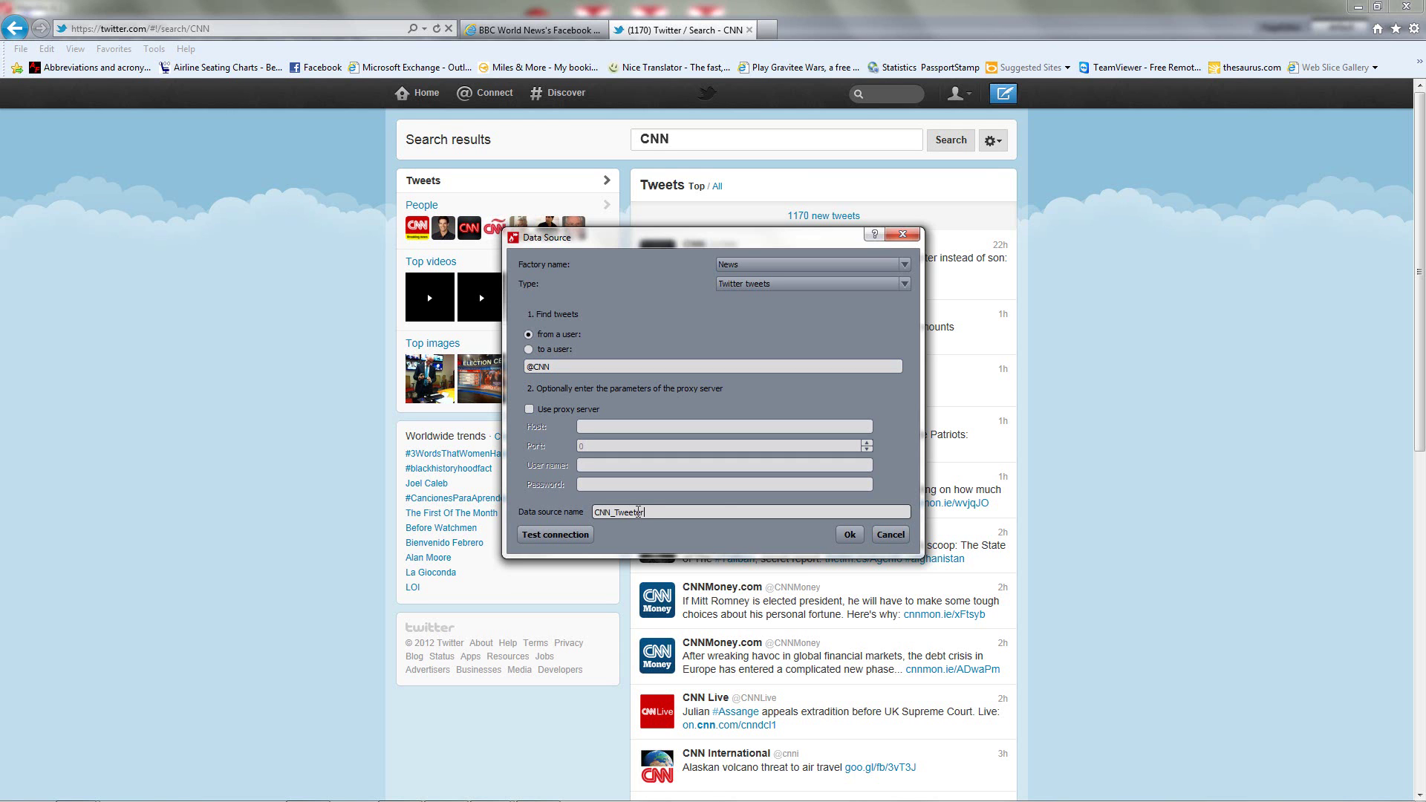
pyautogui.click(850, 535)
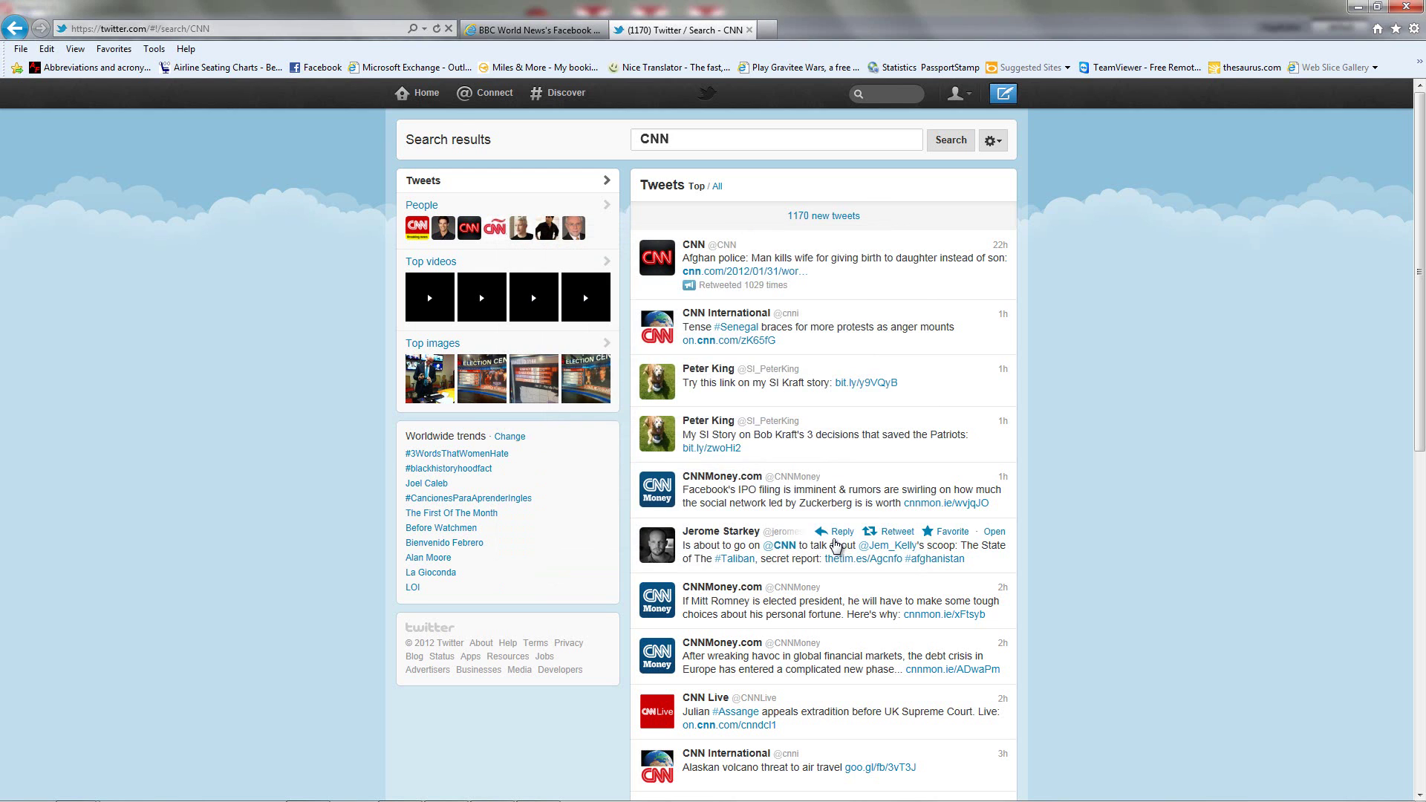
# Step: Add the Tweets column to a CNN_Tweeter query and save it as 'tweets'
pyautogui.hotkey('alt', 'Tab')
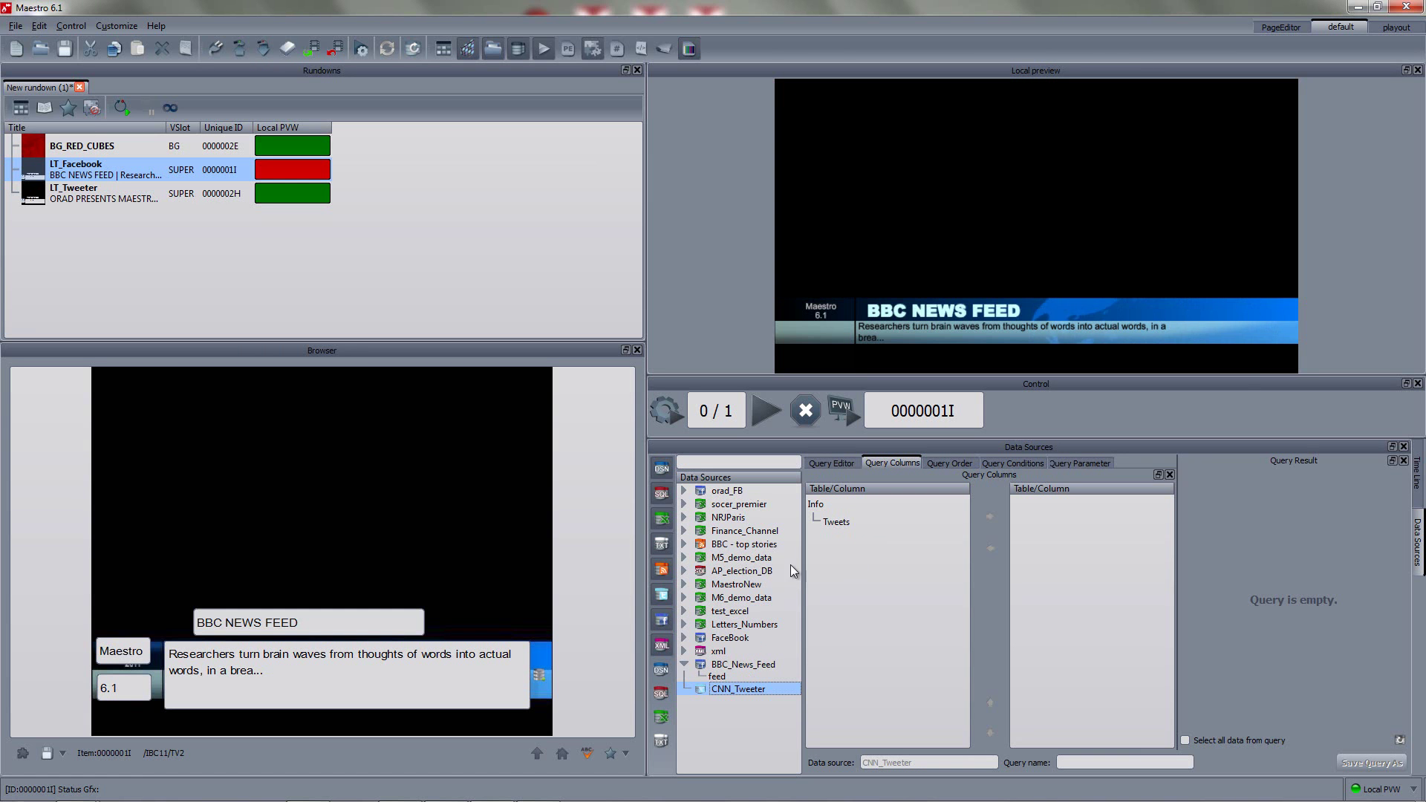
pyautogui.click(847, 524)
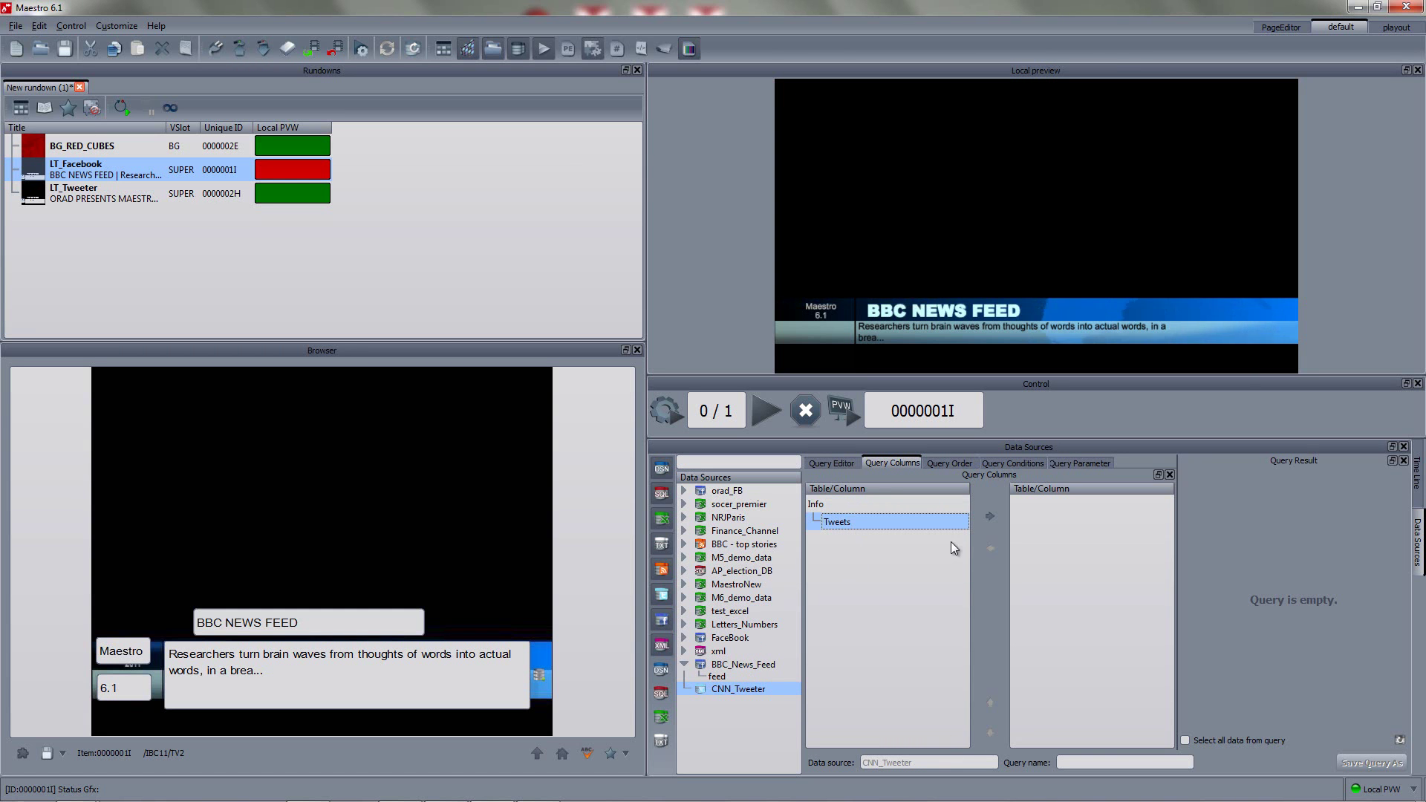
pyautogui.click(988, 520)
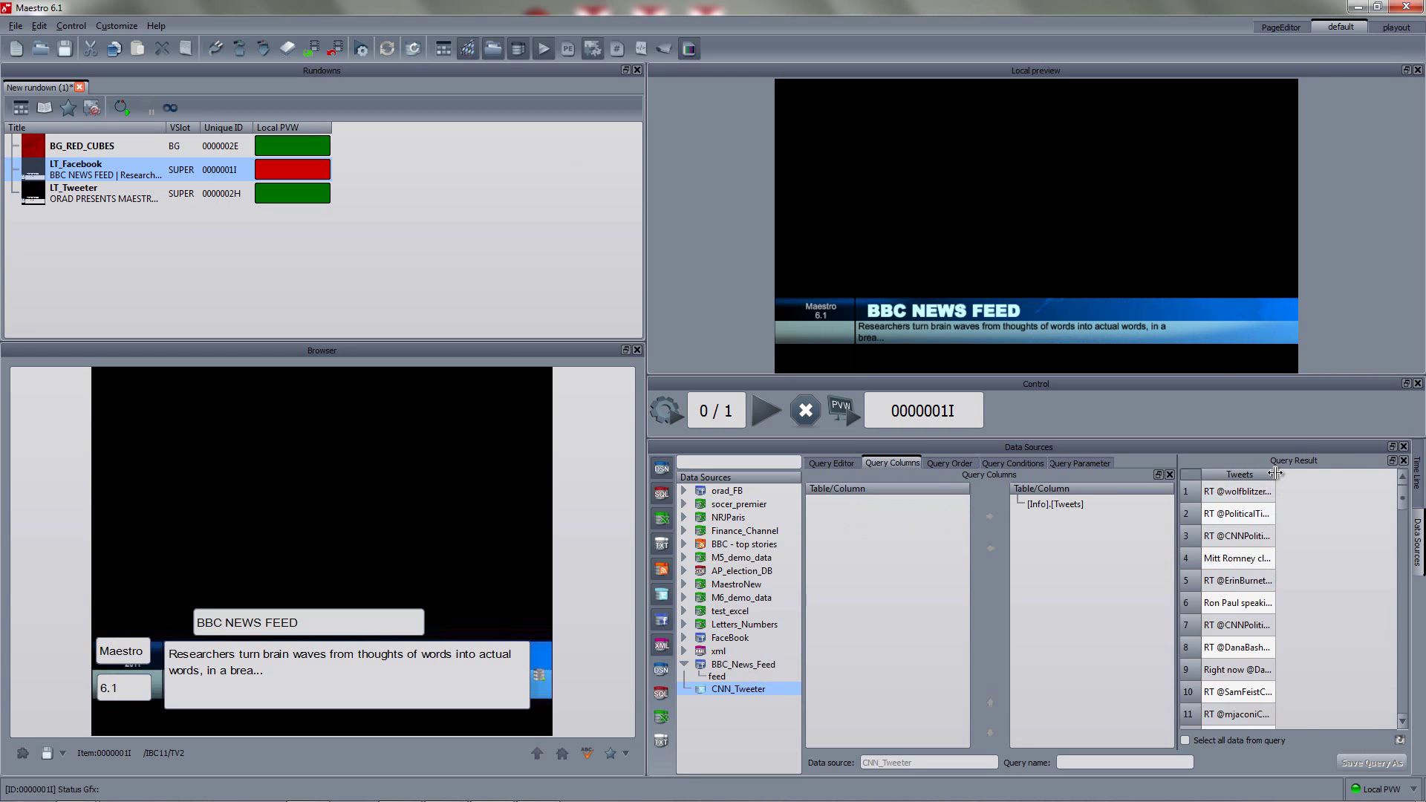
pyautogui.moveTo(1275, 475); pyautogui.dragTo(1397, 474)
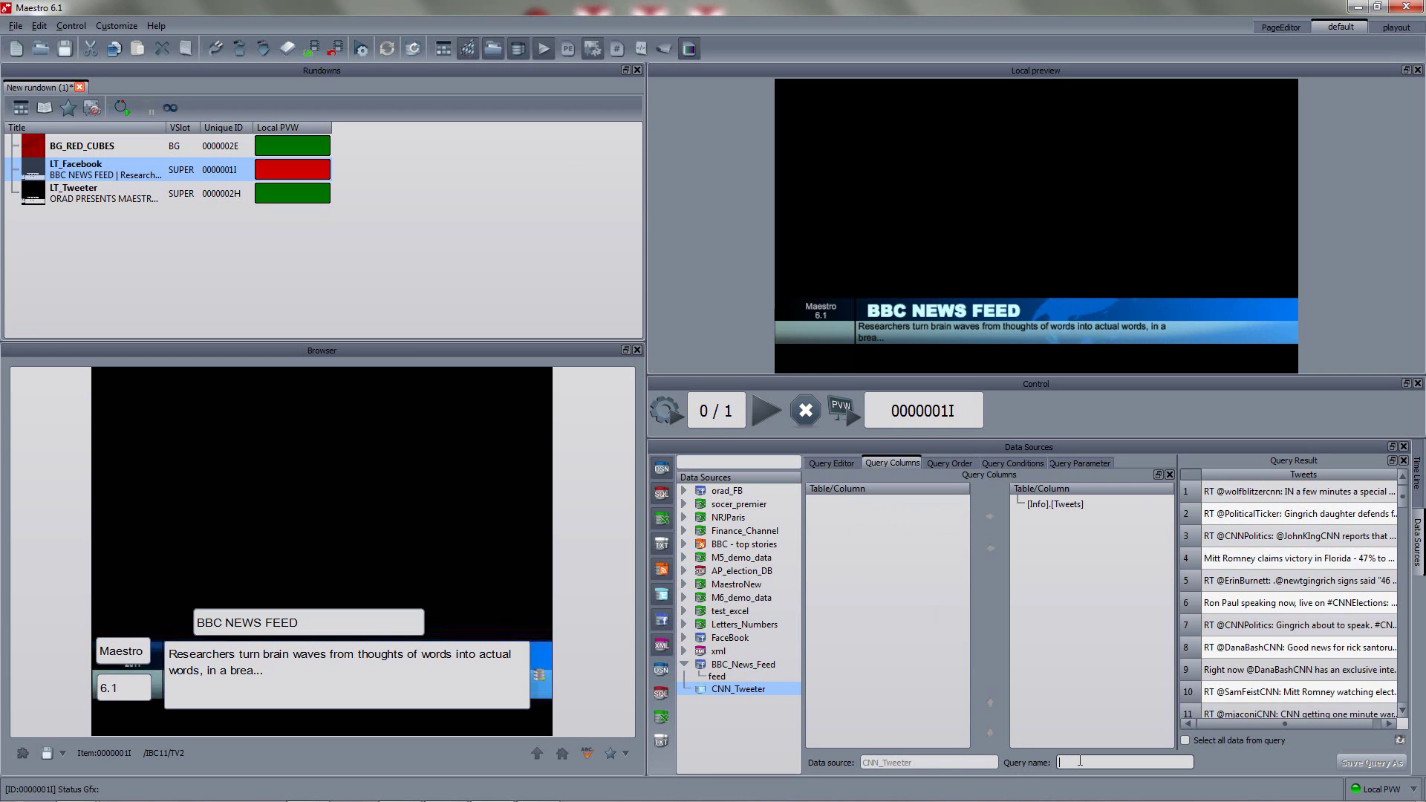
pyautogui.click(1080, 761)
pyautogui.write('tweets')
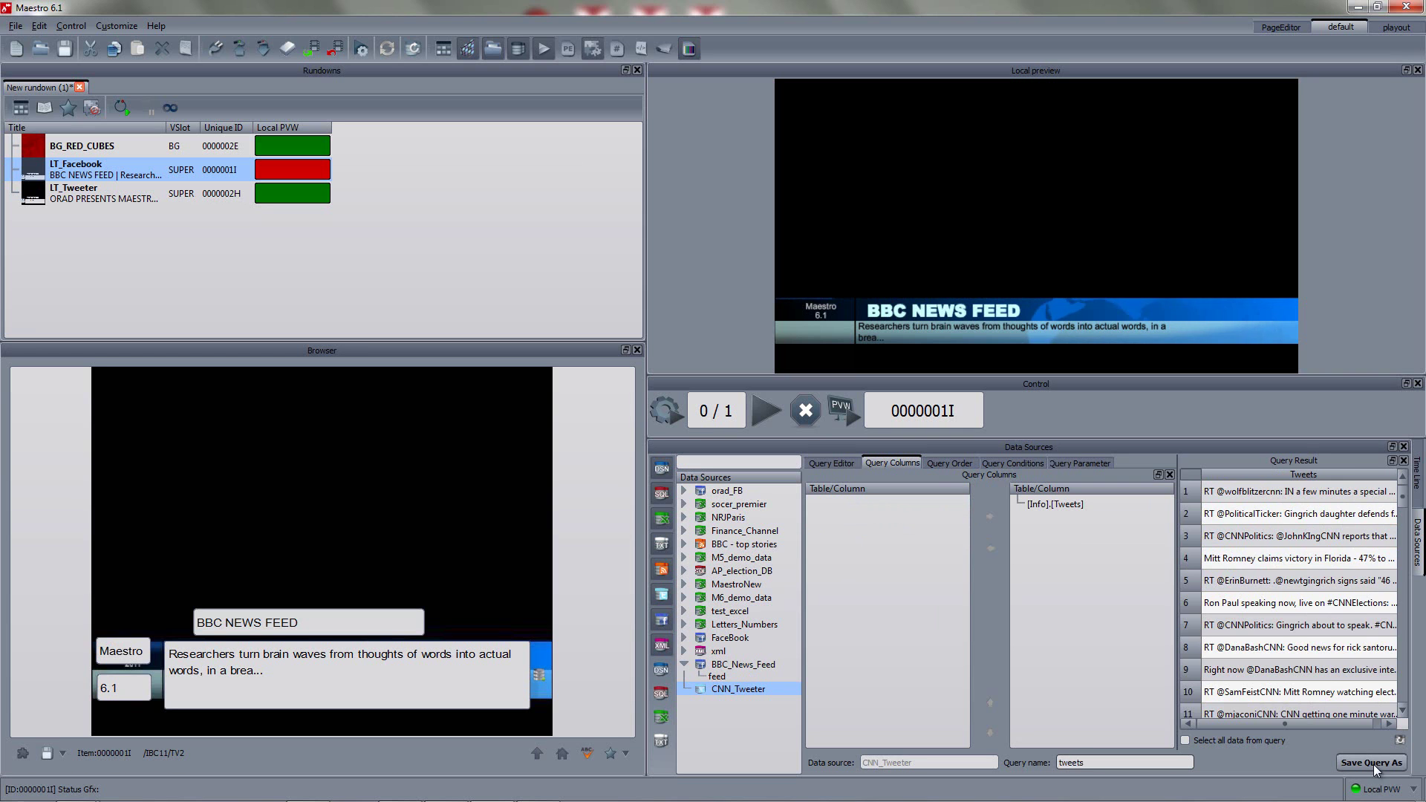
pyautogui.press('Return')
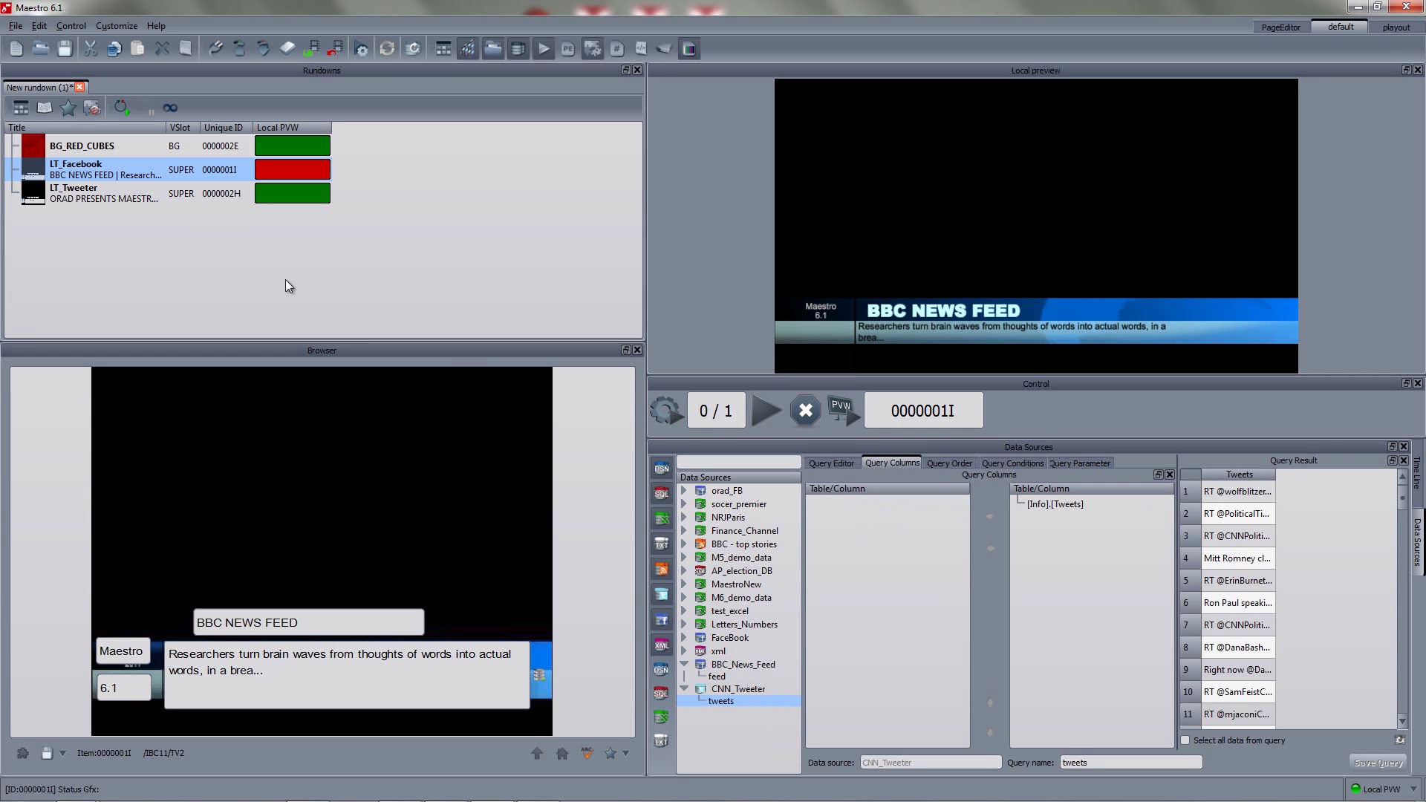
# Step: Fill LT_Tweeter's body text with query result row 4, CNN's Mitt Romney Florida-victory tweet
pyautogui.click(135, 190)
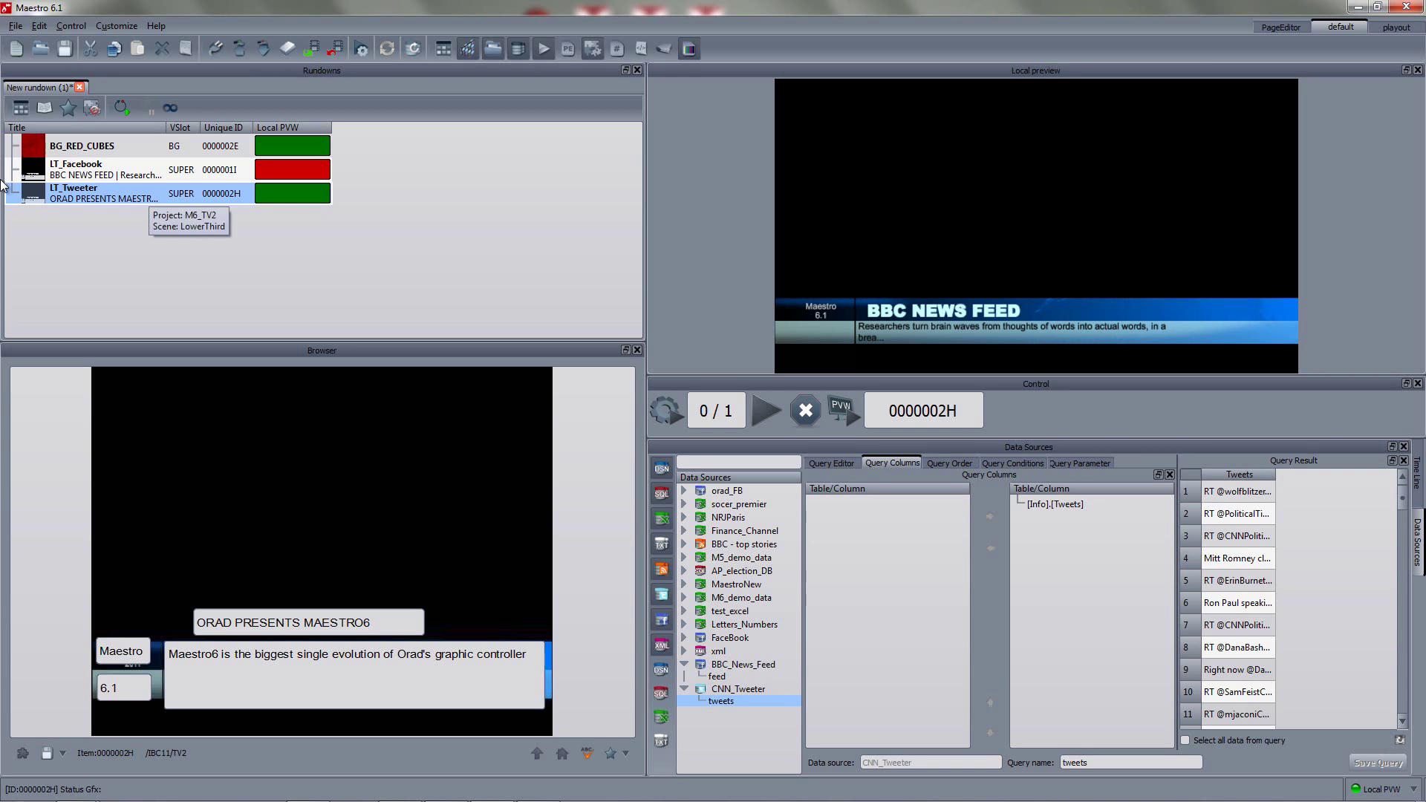
pyautogui.doubleClick(1277, 476)
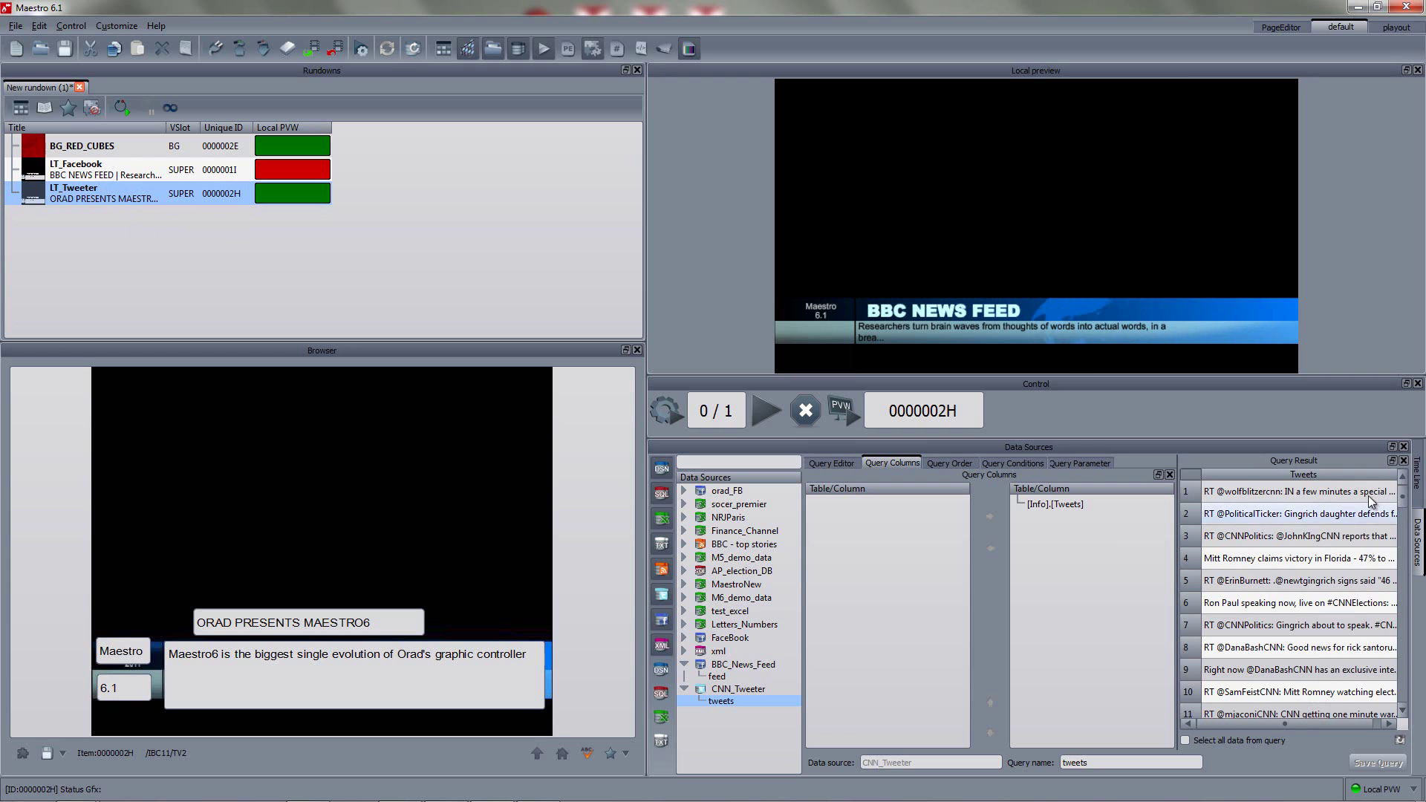
pyautogui.moveTo(1263, 559); pyautogui.dragTo(265, 672)
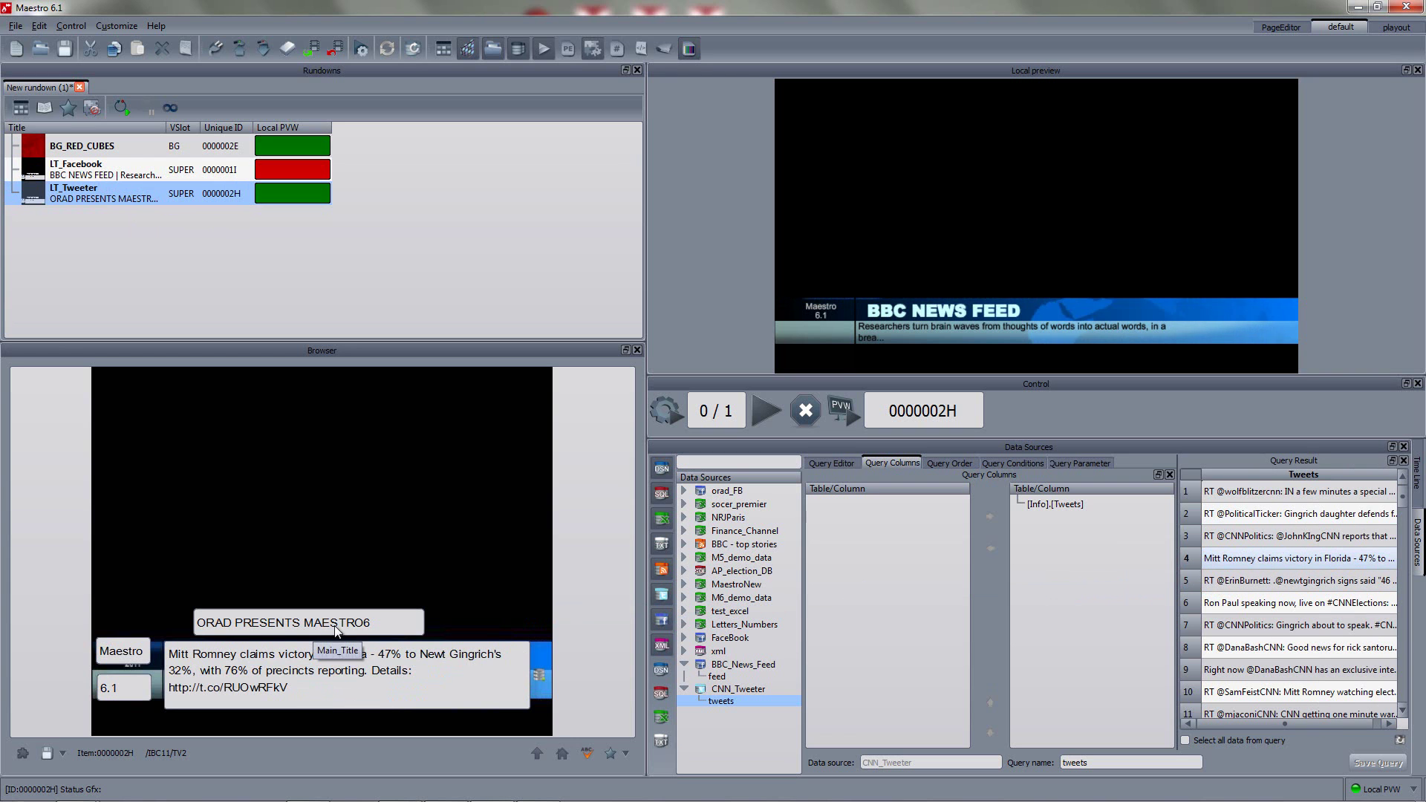
# Step: Replace the ORAD PRESENTS MAESTRO6 title with 'CNN TWEETER TWEETS'
pyautogui.click(386, 626)
pyautogui.moveTo(386, 626); pyautogui.dragTo(195, 626)
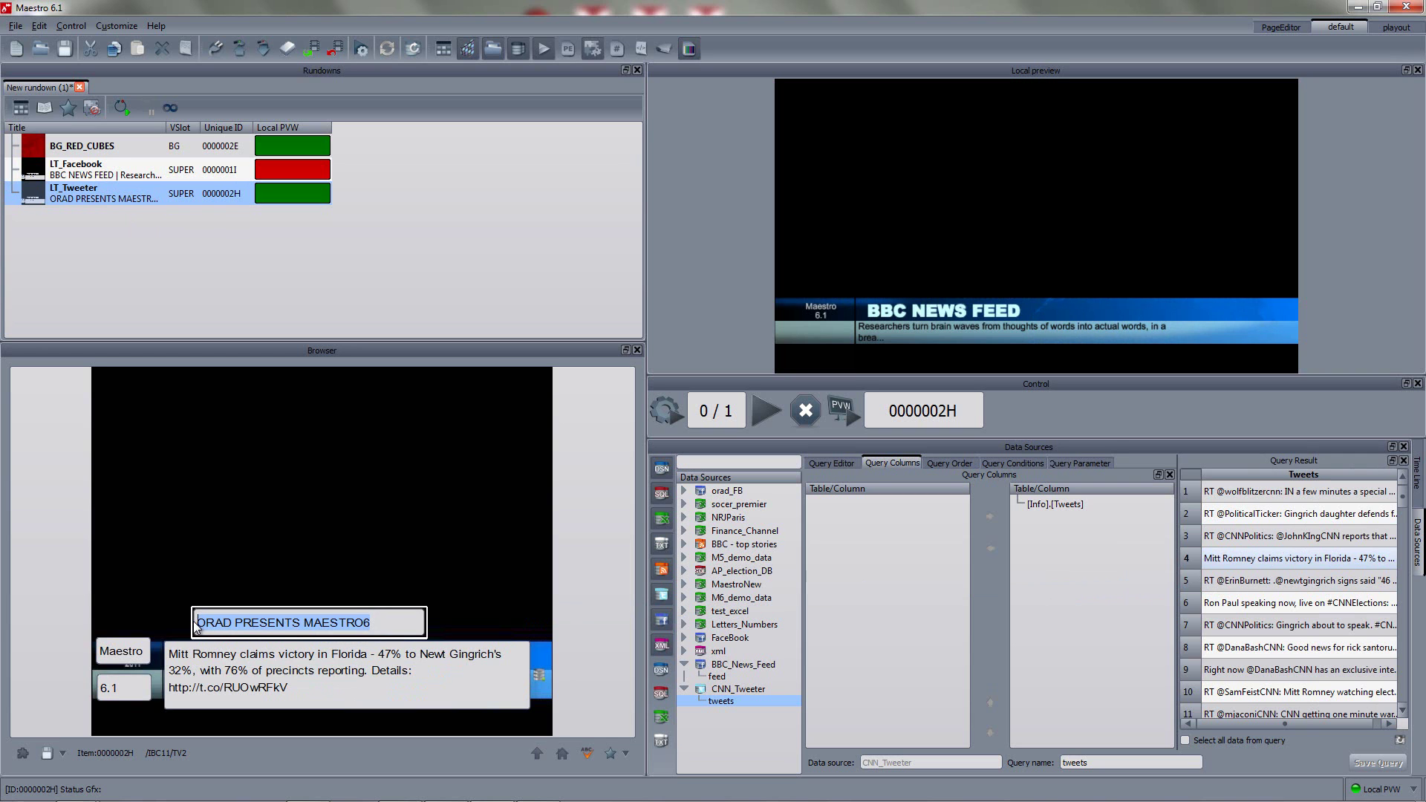
pyautogui.write('CNN')
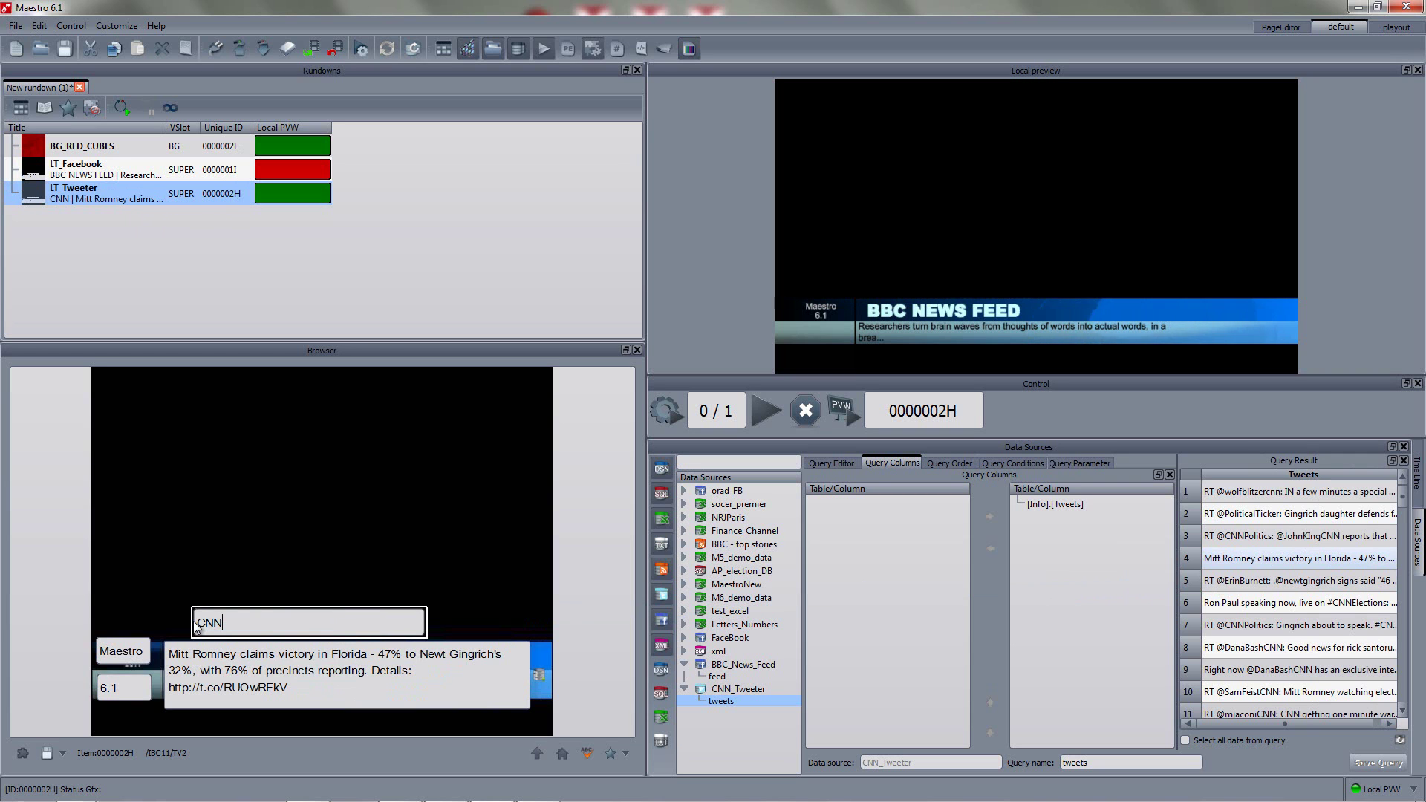
pyautogui.write(' TWEETER')
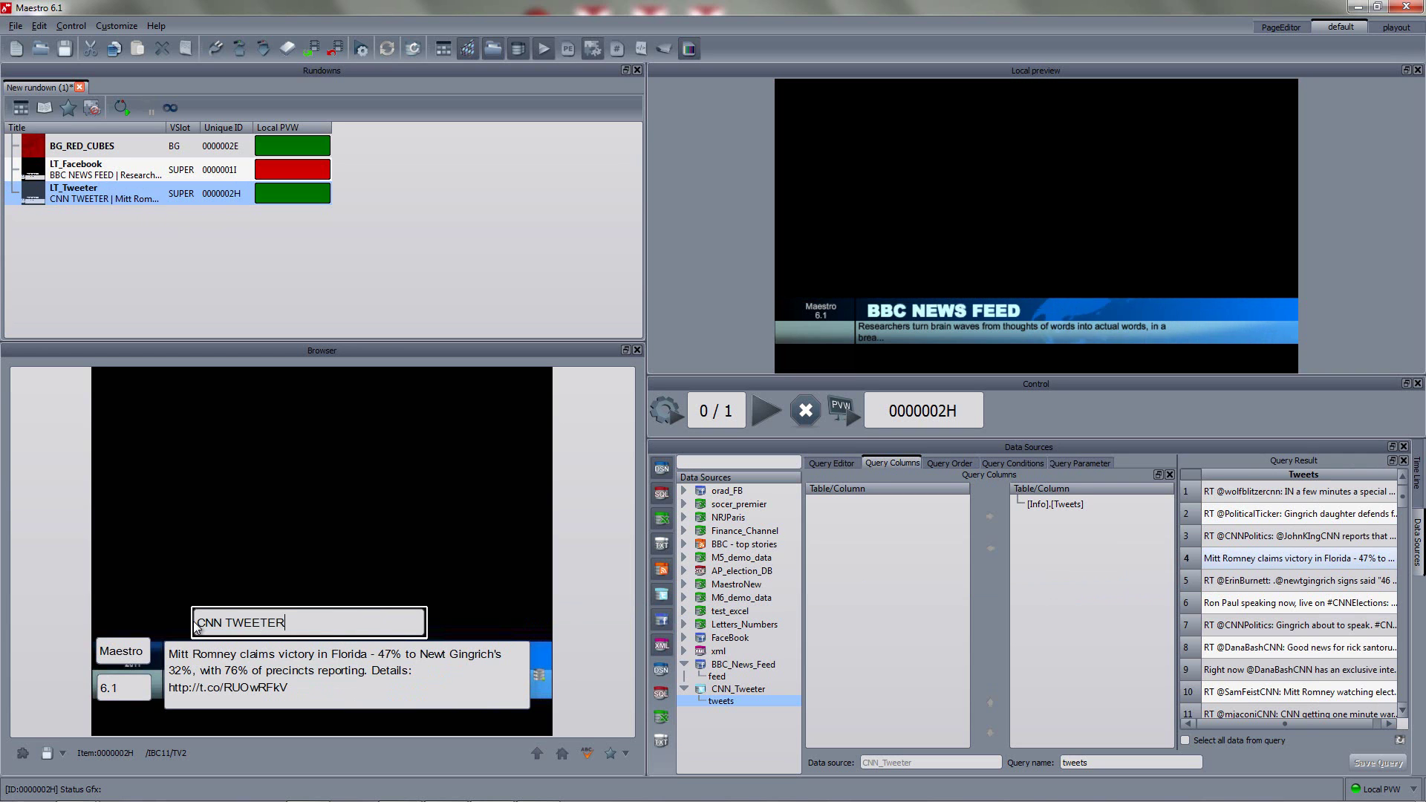
pyautogui.write(' TWEETS')
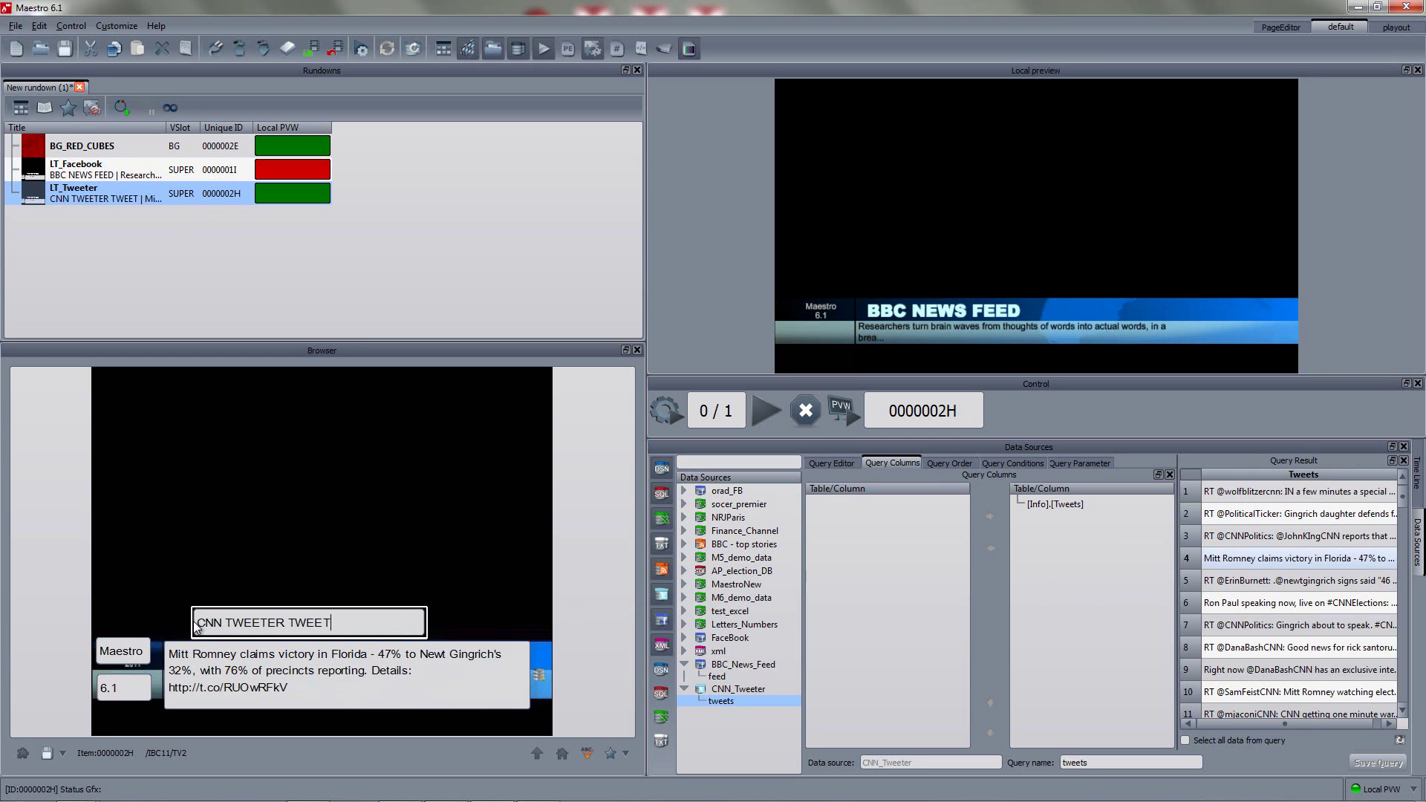
# Step: Preview the CNN TWEETER TWEETS lower third, then the BG_RED_CUBES background
pyautogui.click(845, 410)
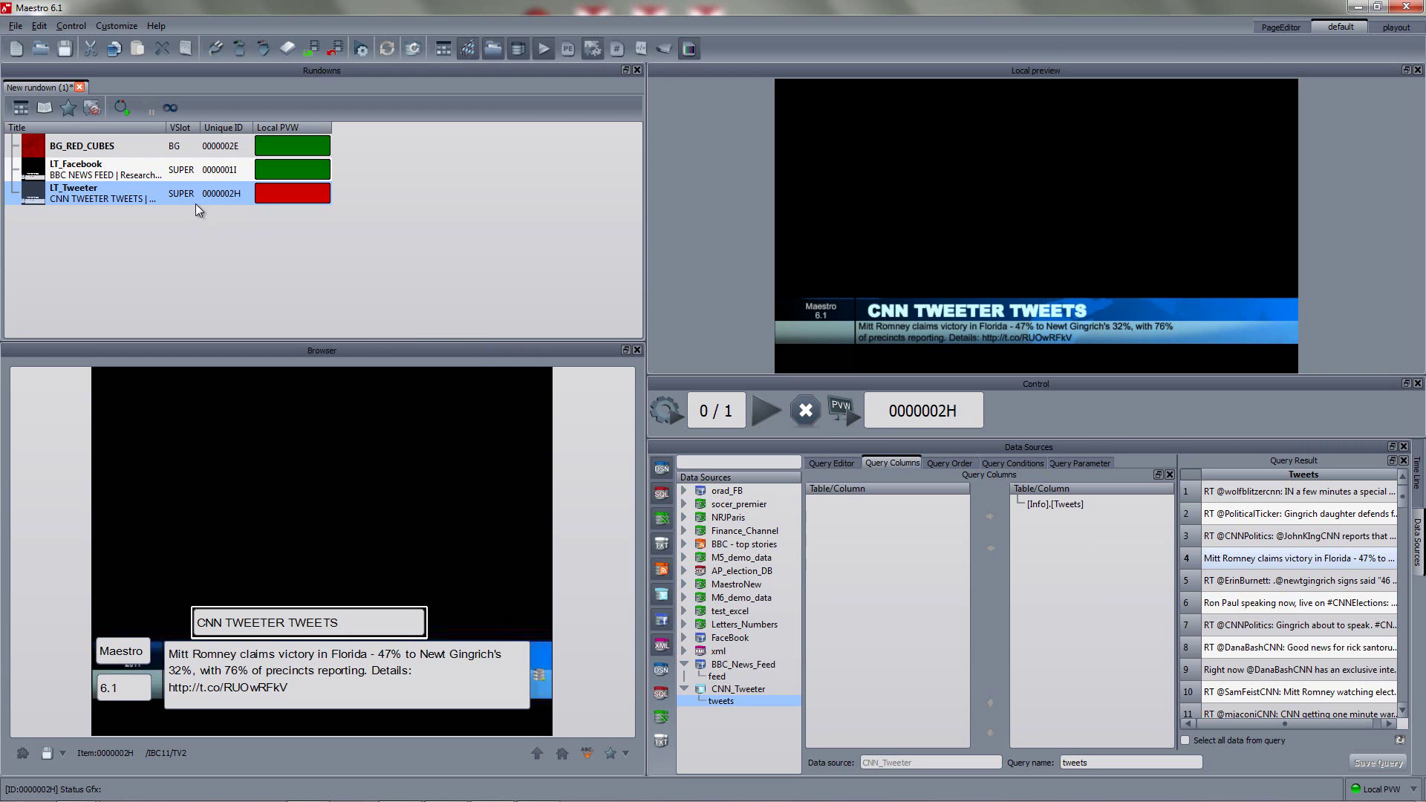
pyautogui.click(187, 145)
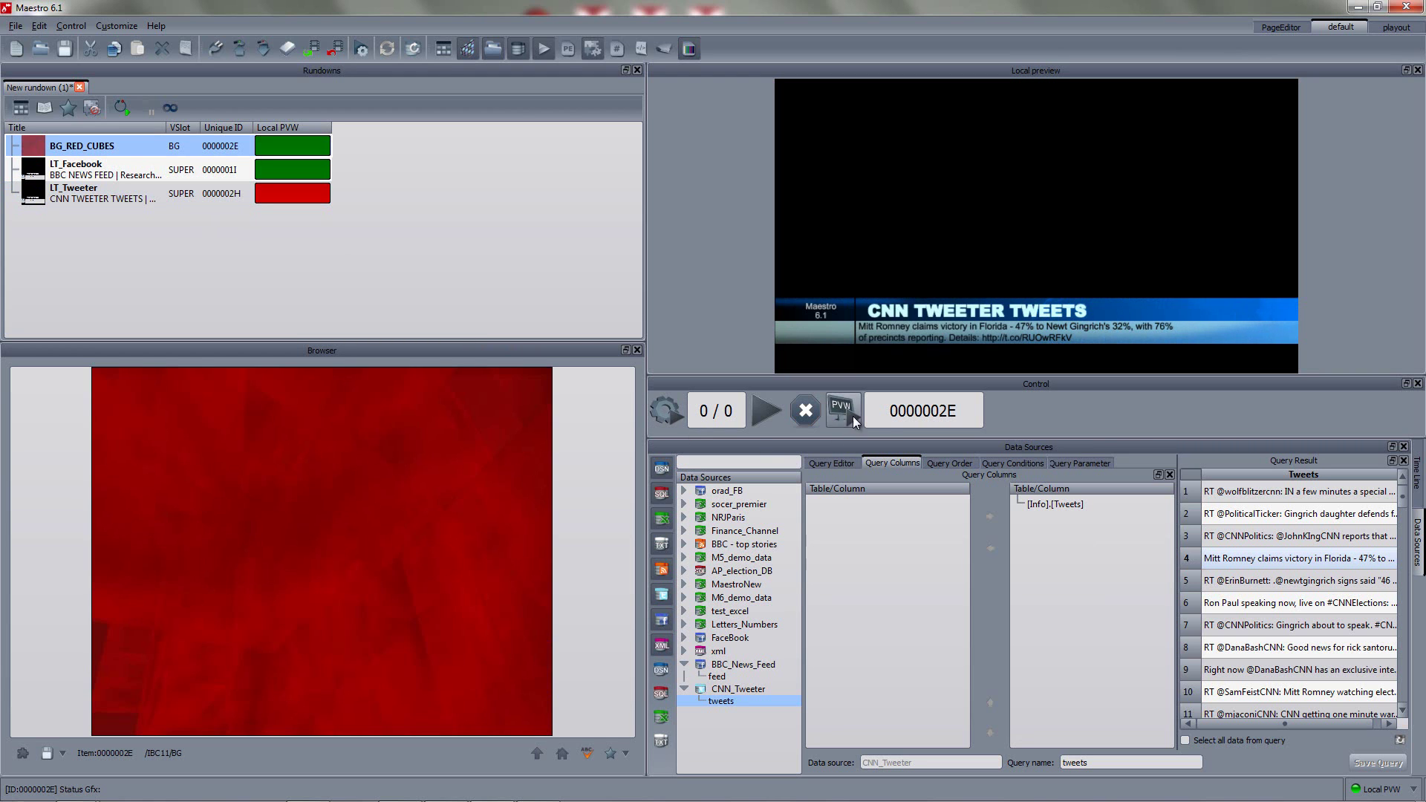
pyautogui.click(849, 413)
# Step: Preview BBC NEWS FEED, then CNN TWEETER TWEETS, over the red cubes background
pyautogui.press('Down')
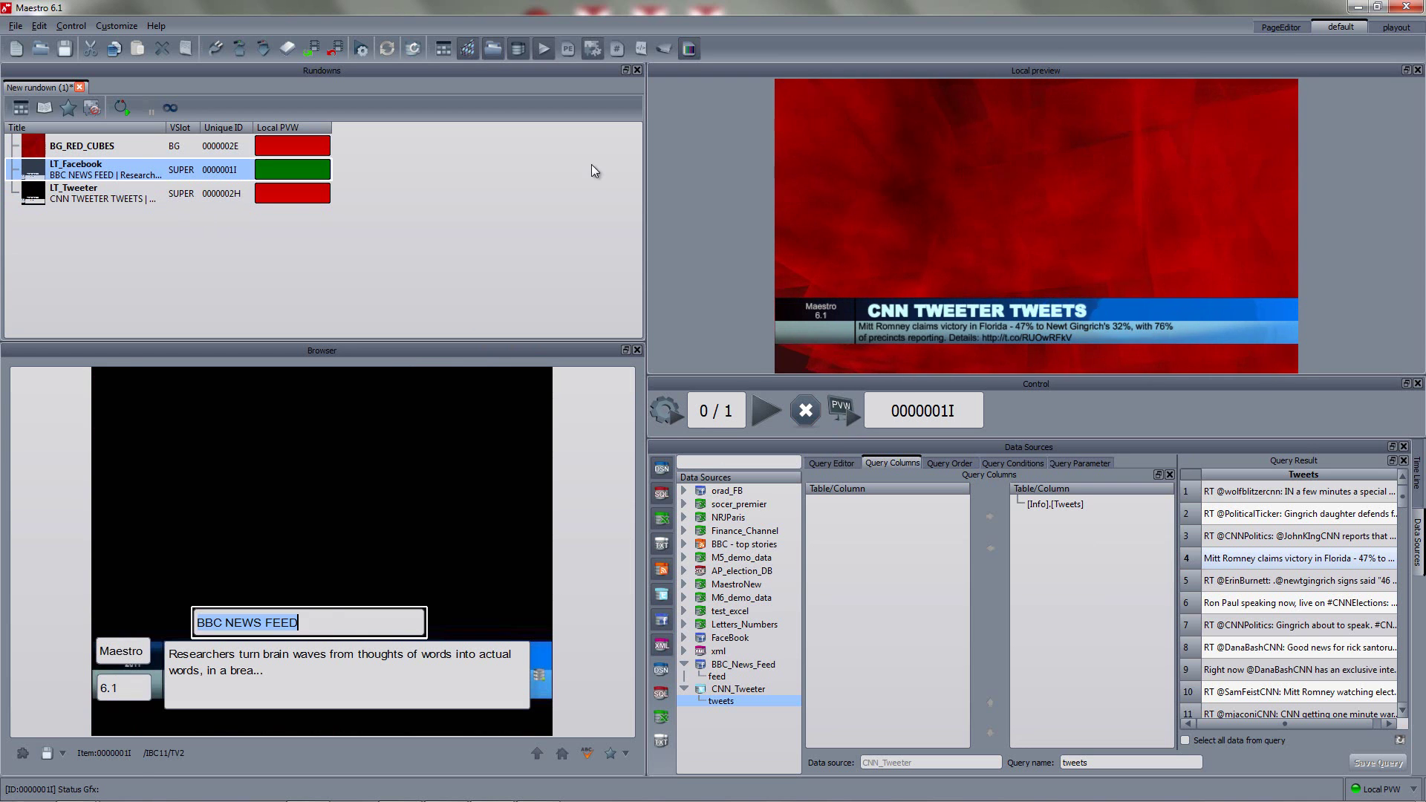
pyautogui.click(842, 413)
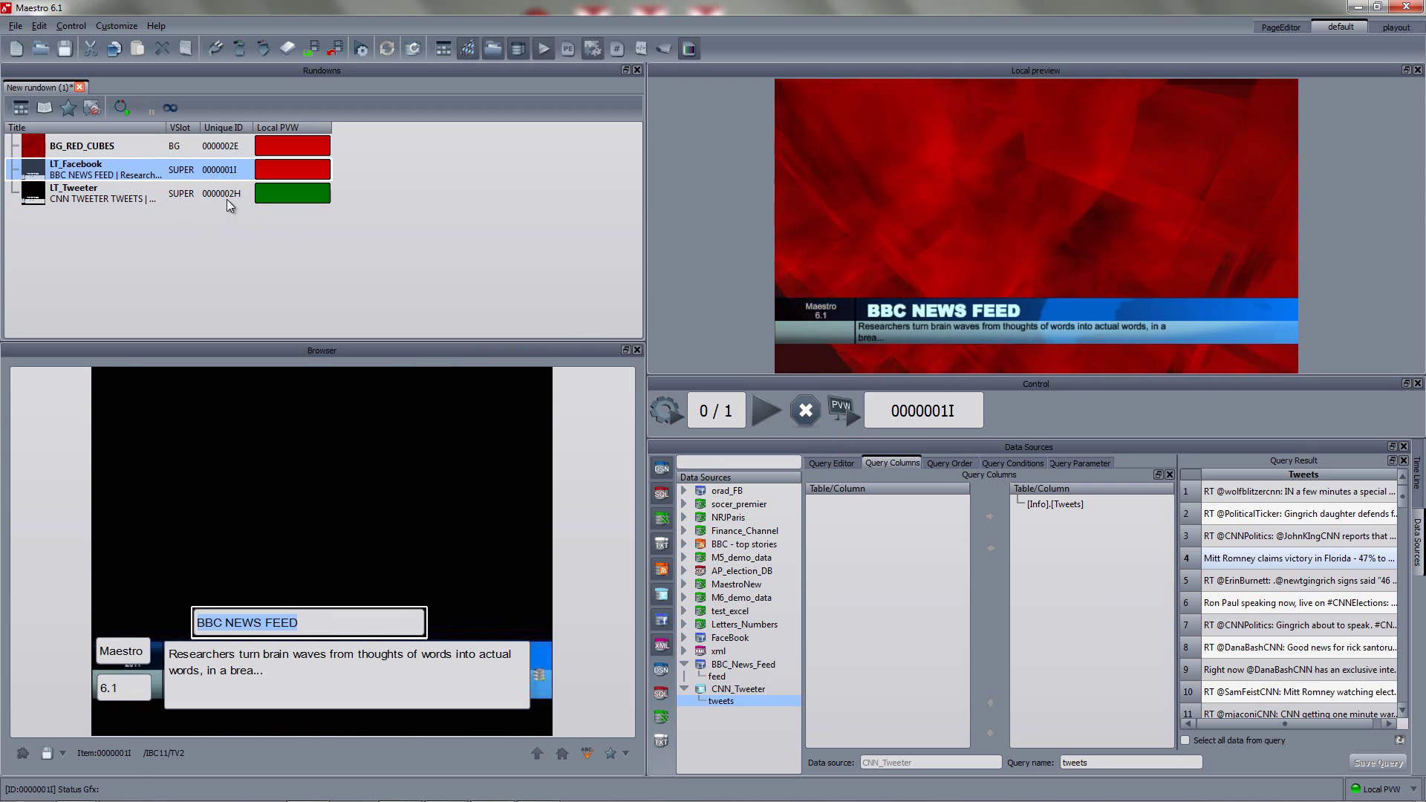
pyautogui.click(226, 197)
pyautogui.click(847, 412)
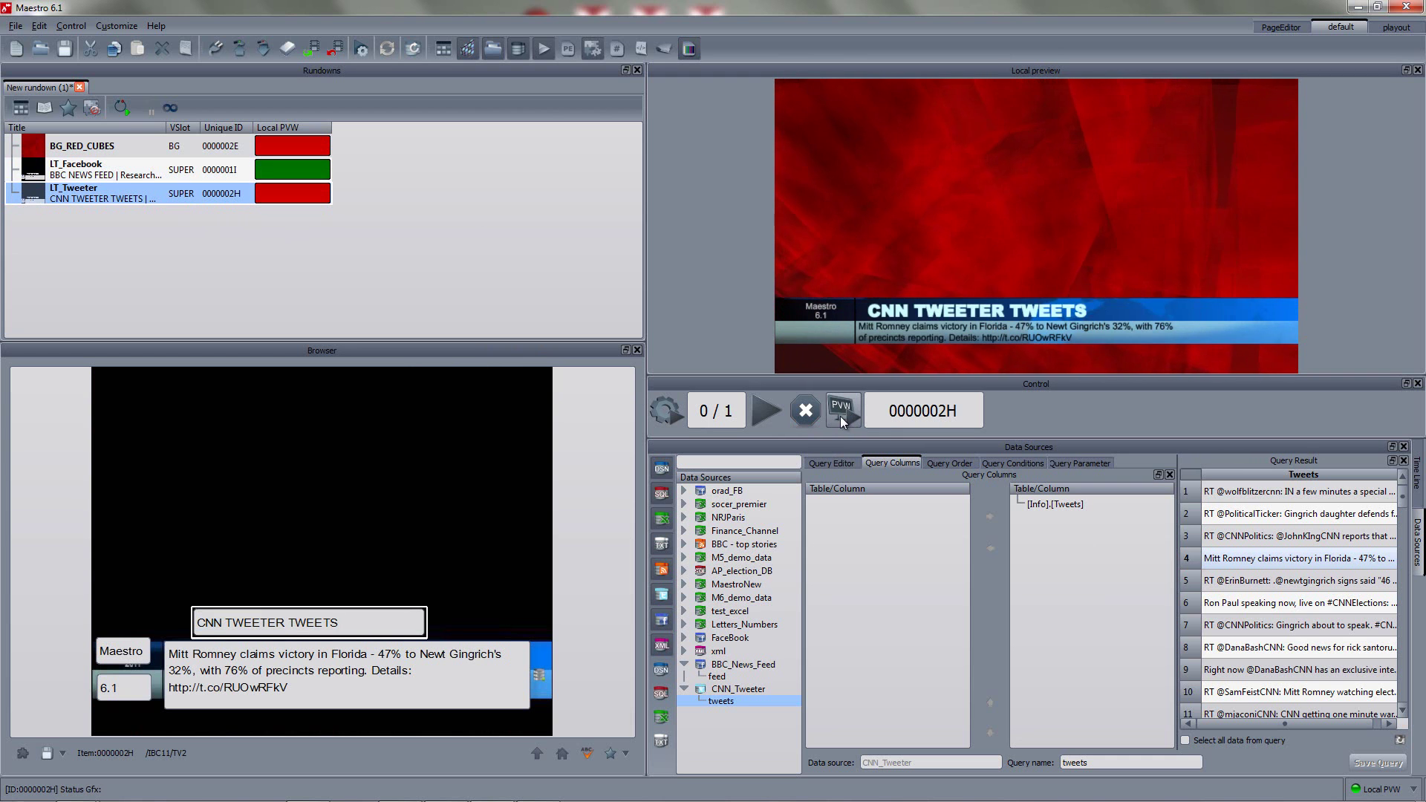